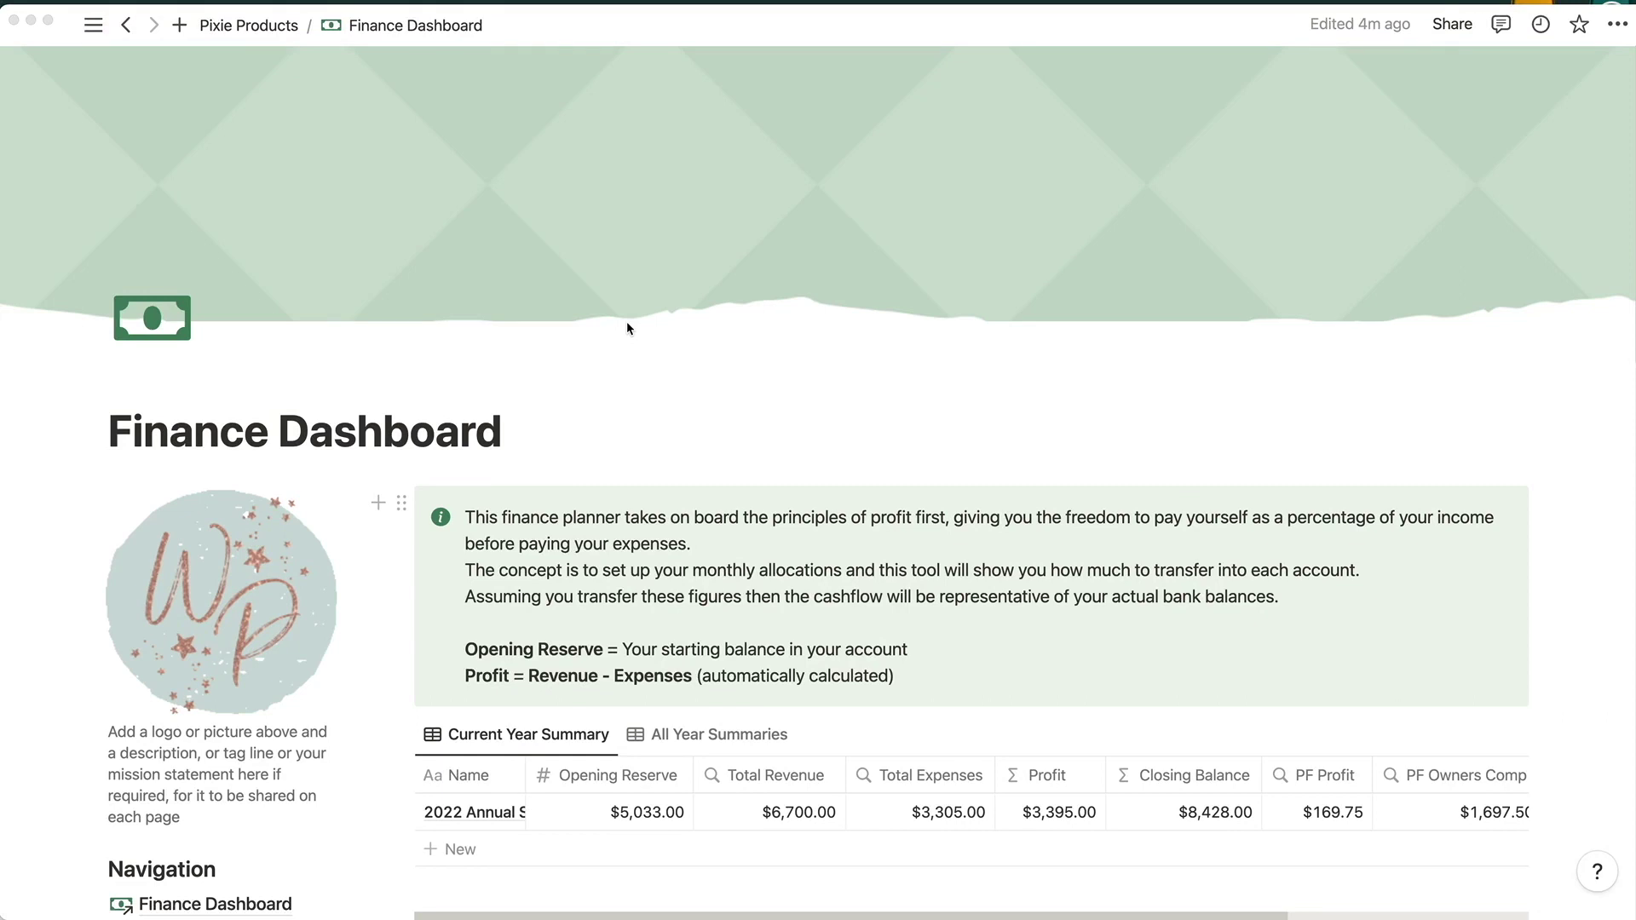
- Review the Finance Dashboard's introduction, all columns of the Current Year Summary table and the Current Month section
scroll(627, 328, down, 2)
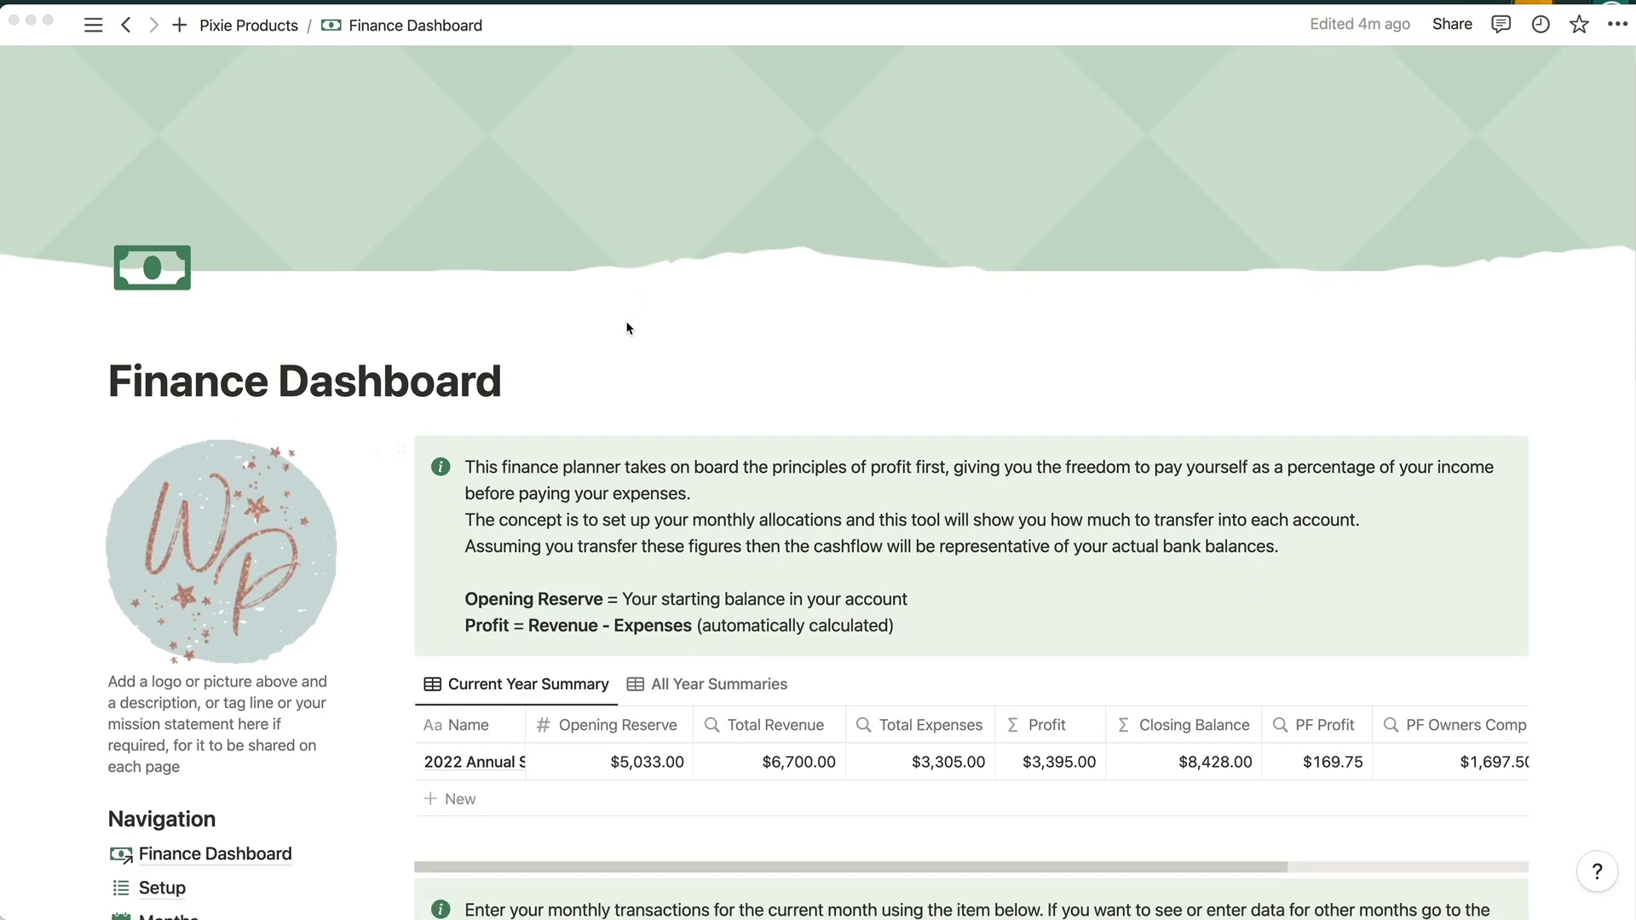
scroll(628, 328, down, 3)
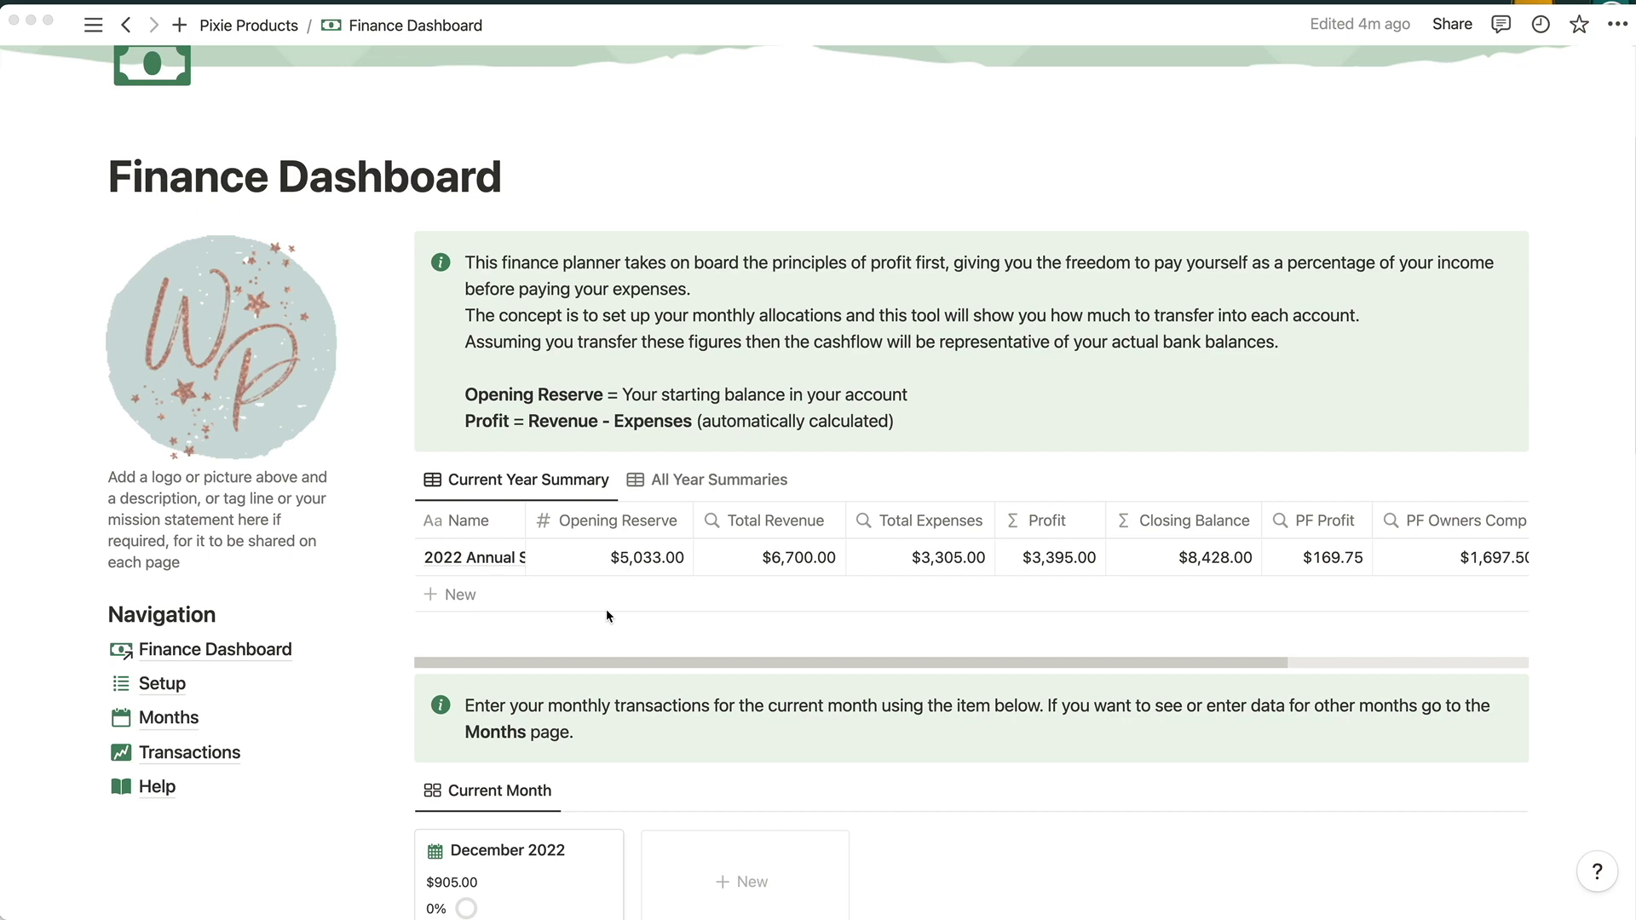
scroll(606, 610, down, 1)
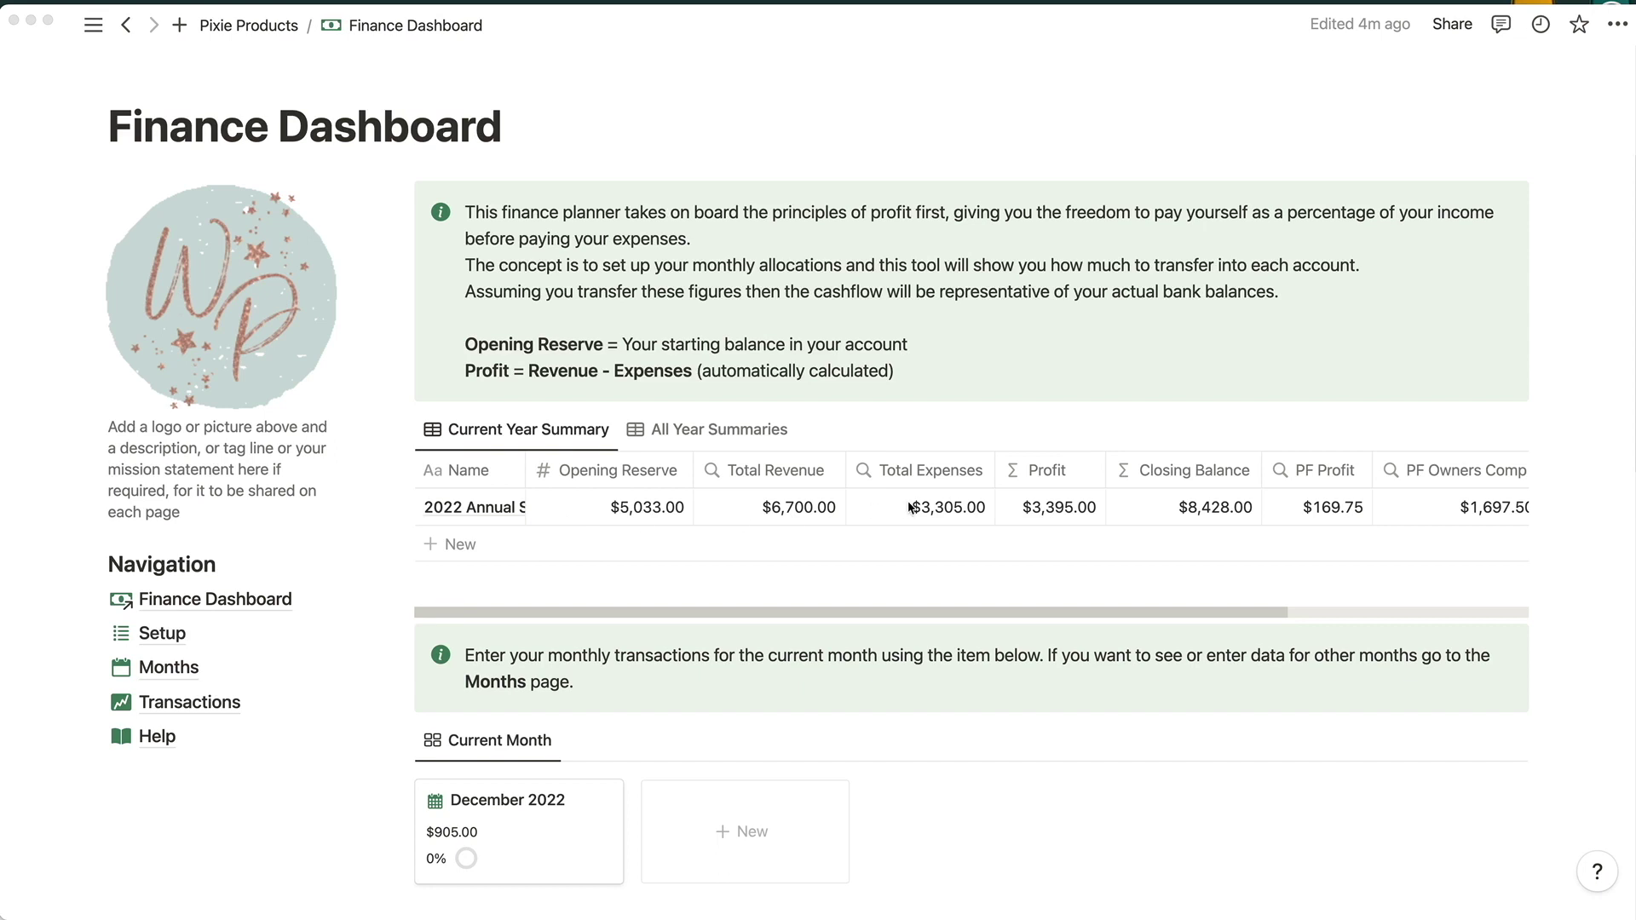
scroll(910, 508, right, 5)
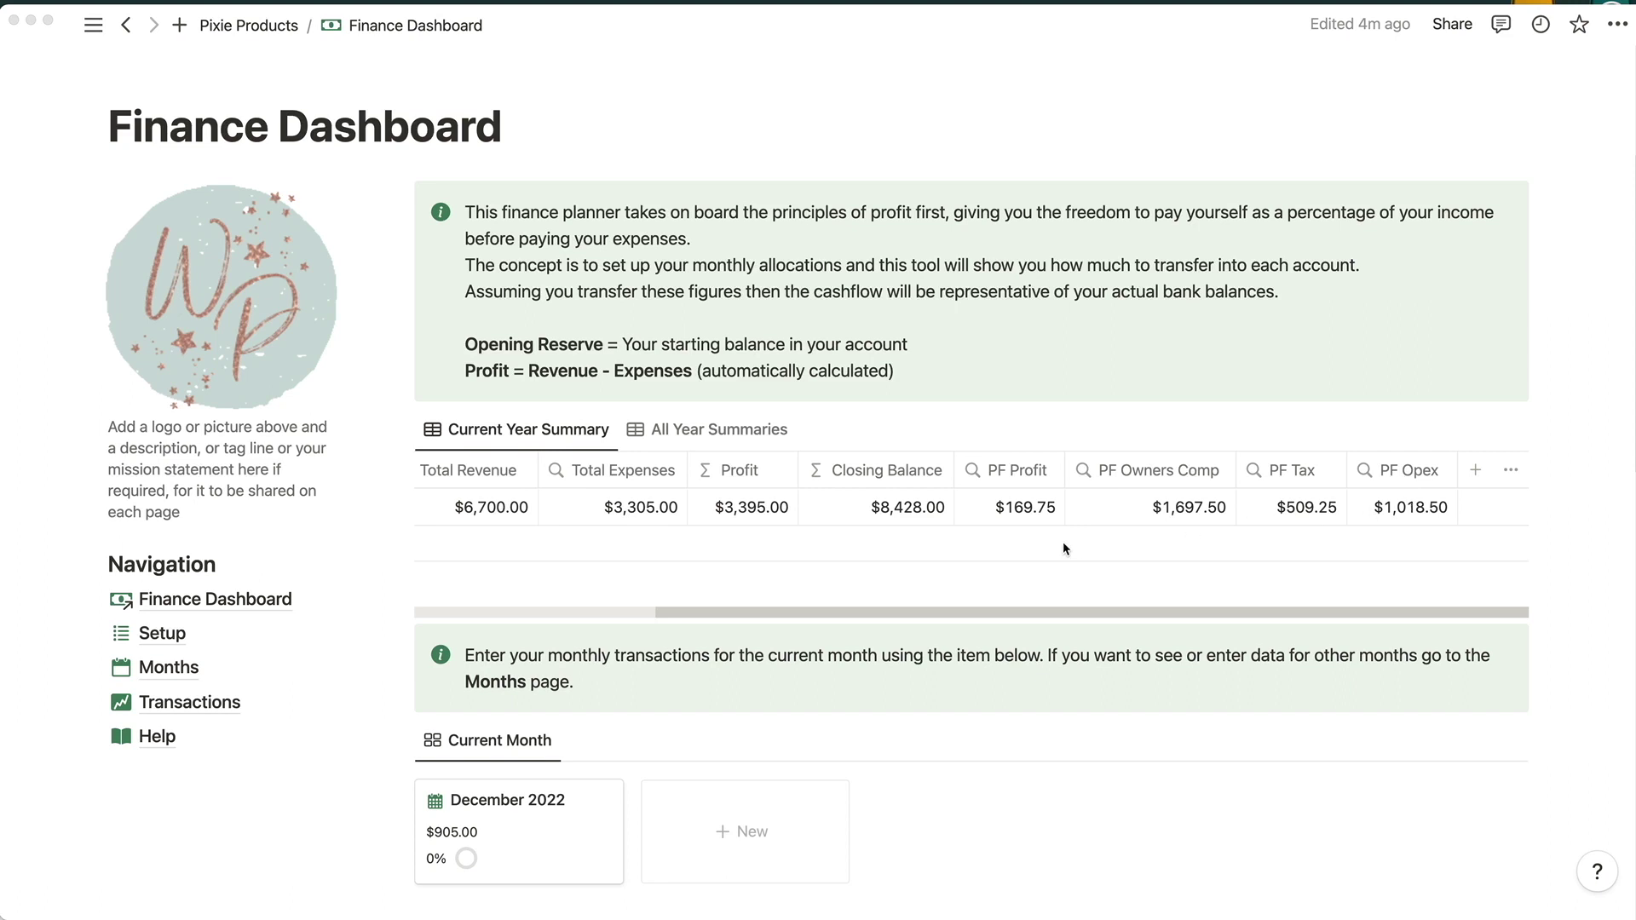
scroll(1060, 548, left, 5)
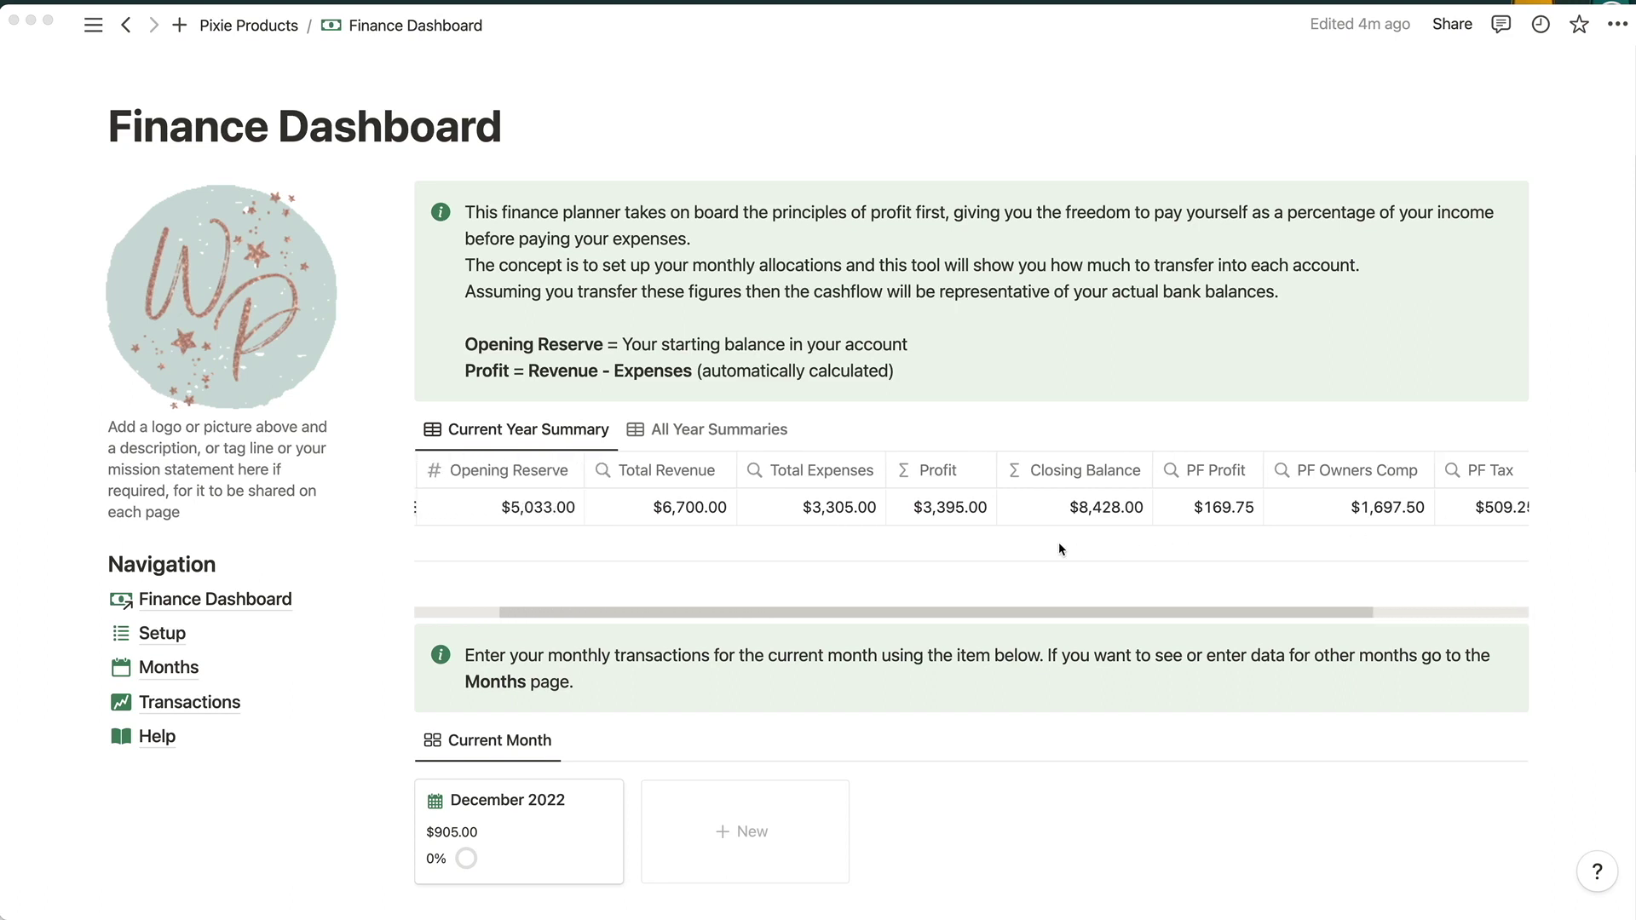
scroll(999, 541, left, 2)
scroll(627, 573, down, 1)
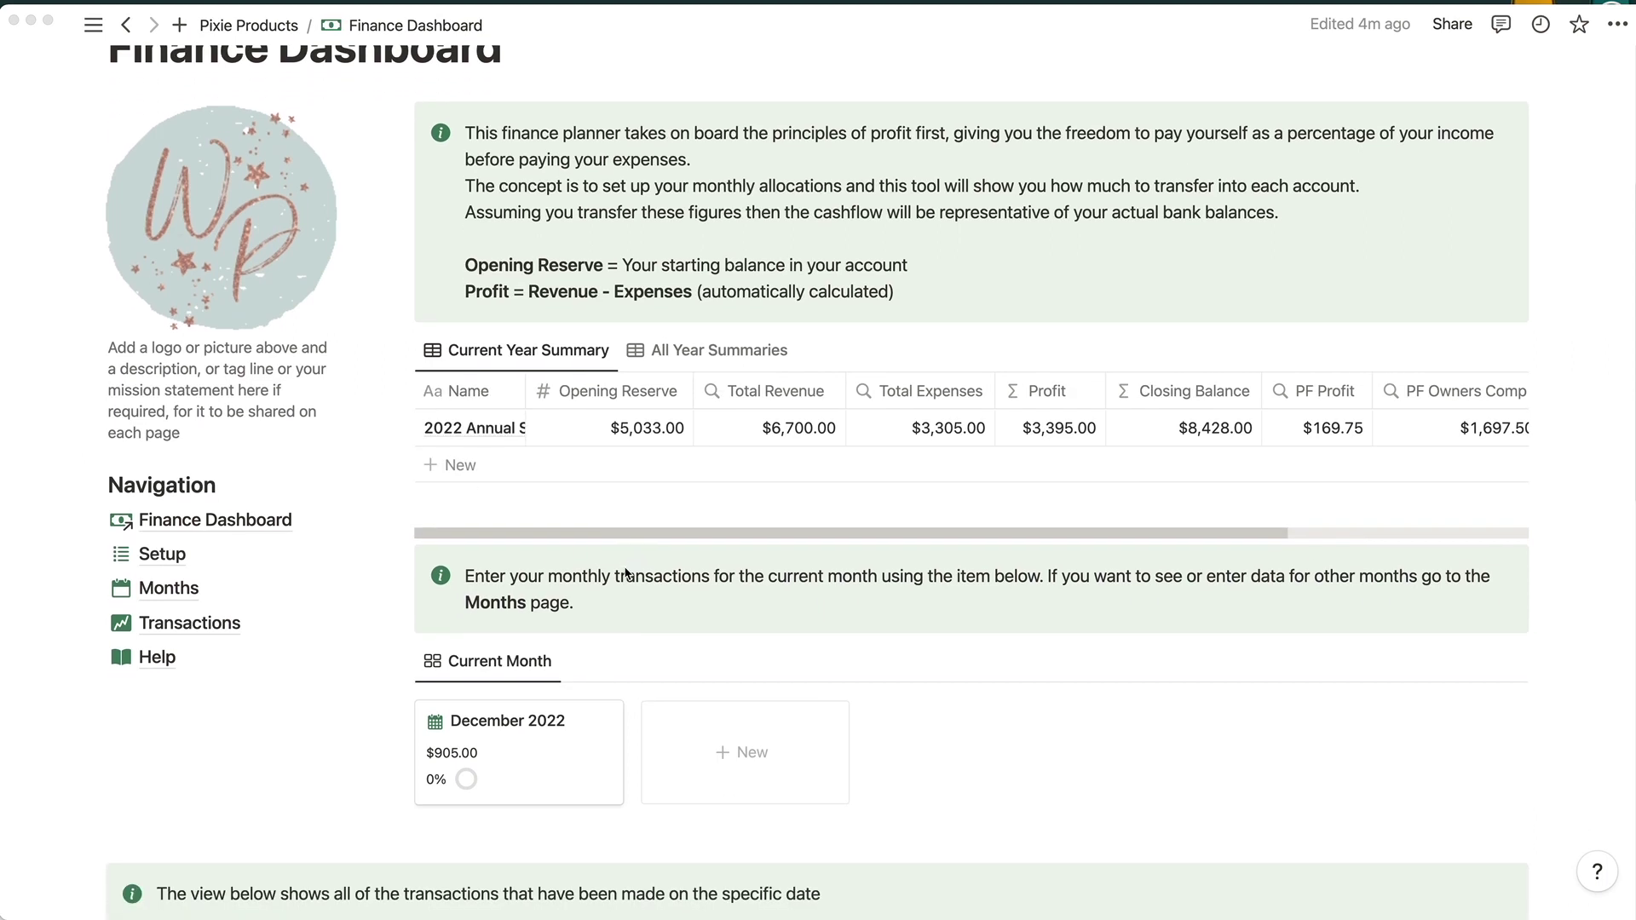
scroll(627, 573, down, 2)
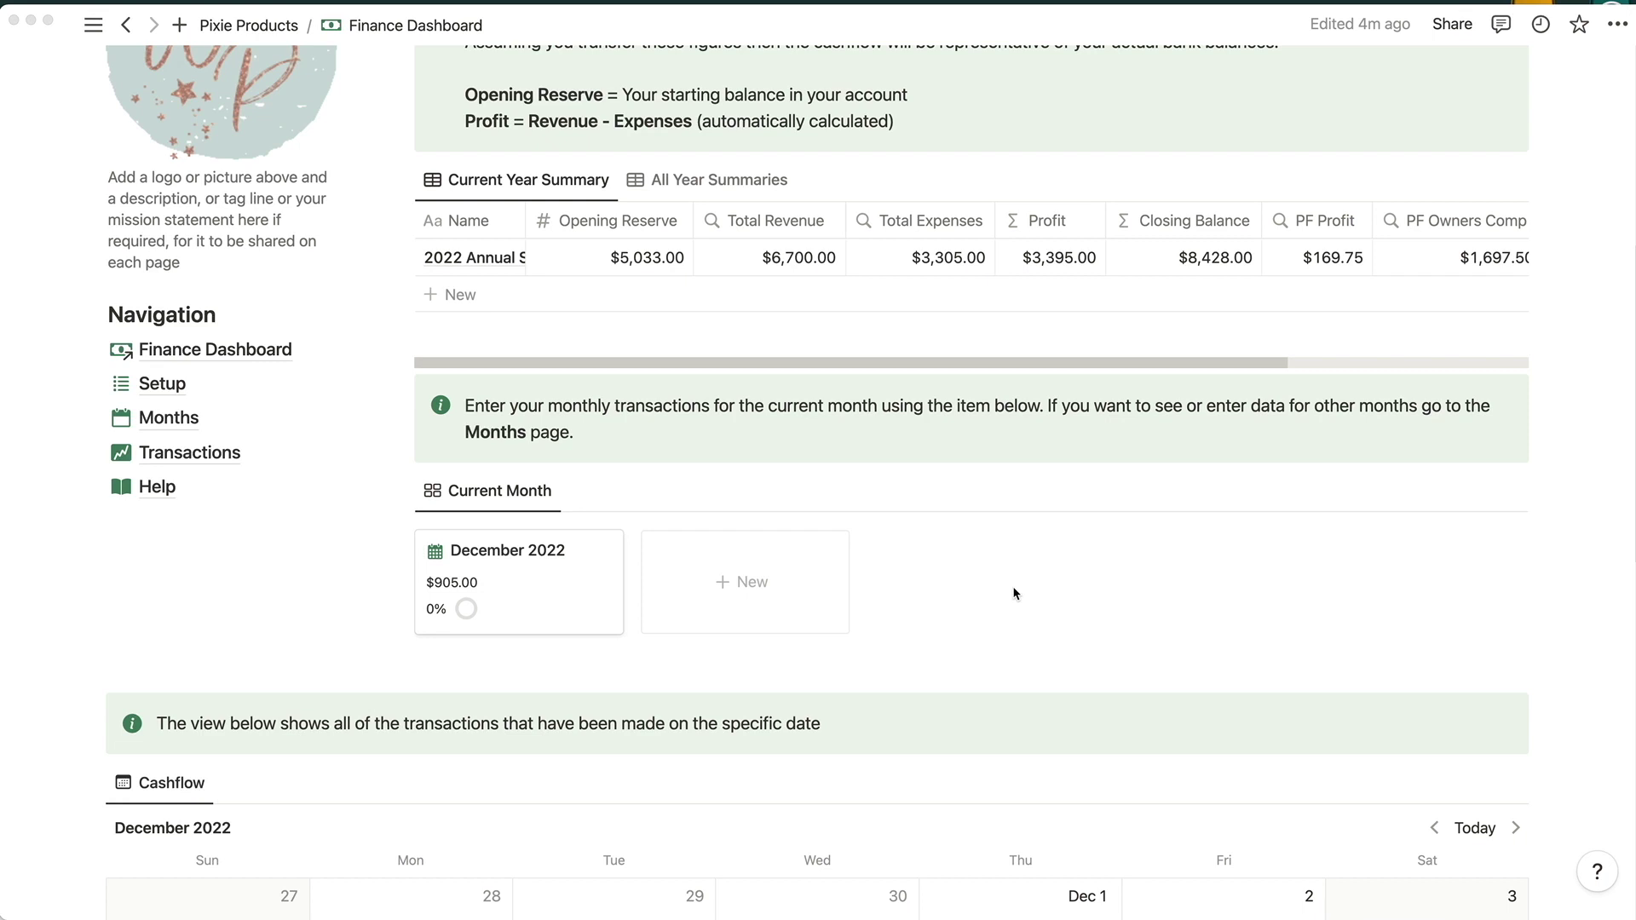
- Open the December 2022 page from the current month card and review its properties, yearly summary and profit by month
click(509, 605)
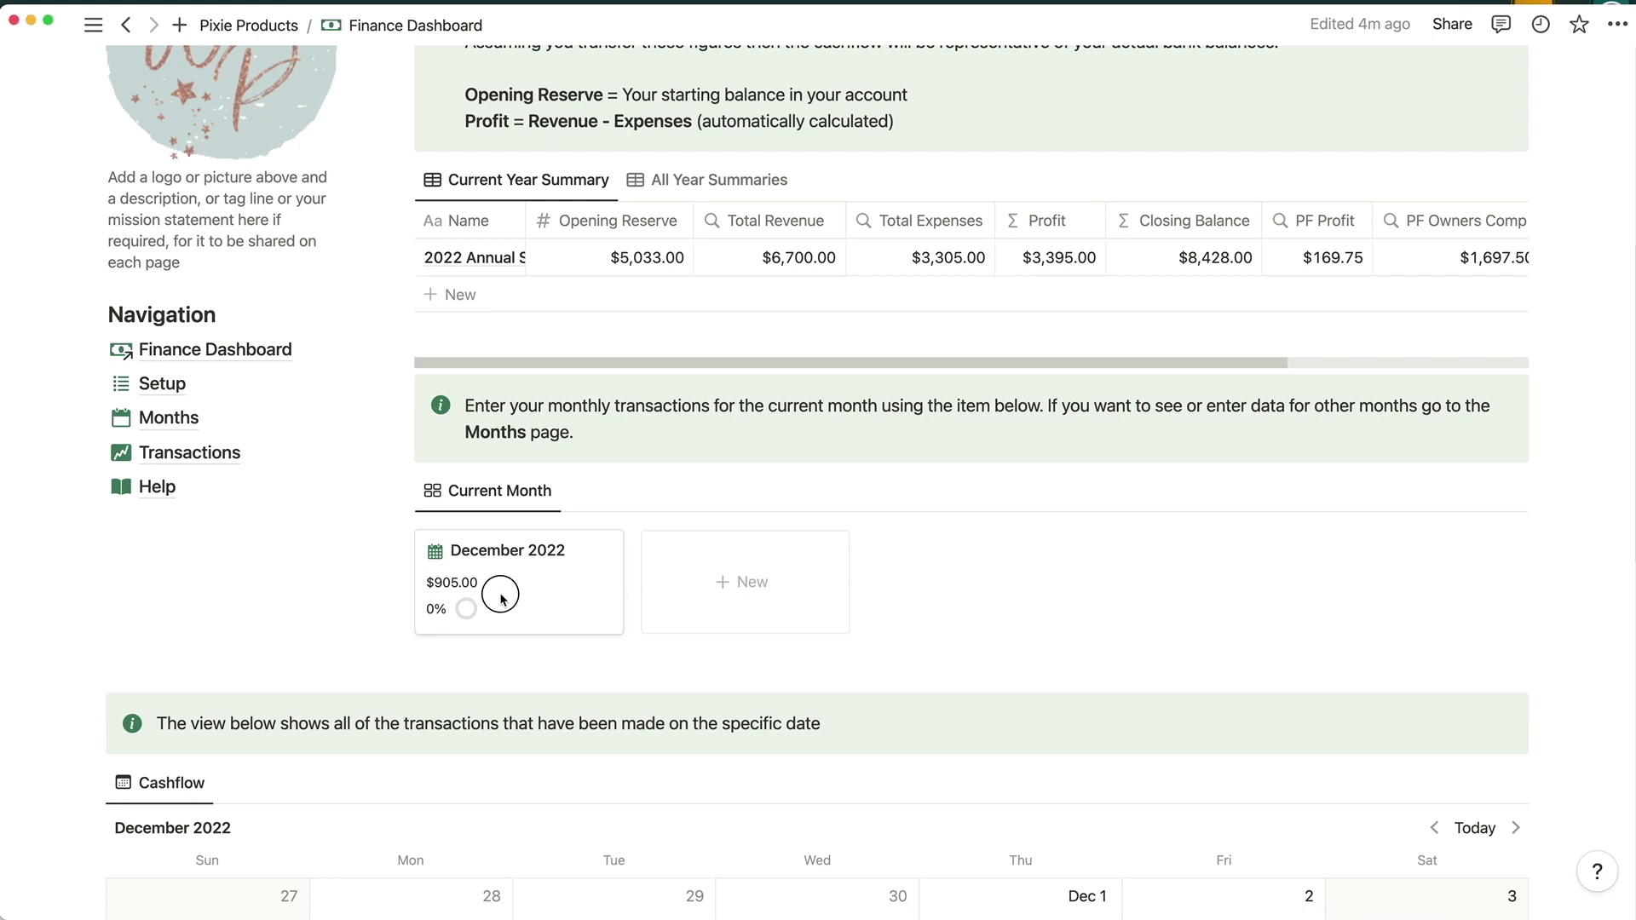
click(479, 553)
scroll(806, 590, down, 10)
scroll(807, 587, down, 3)
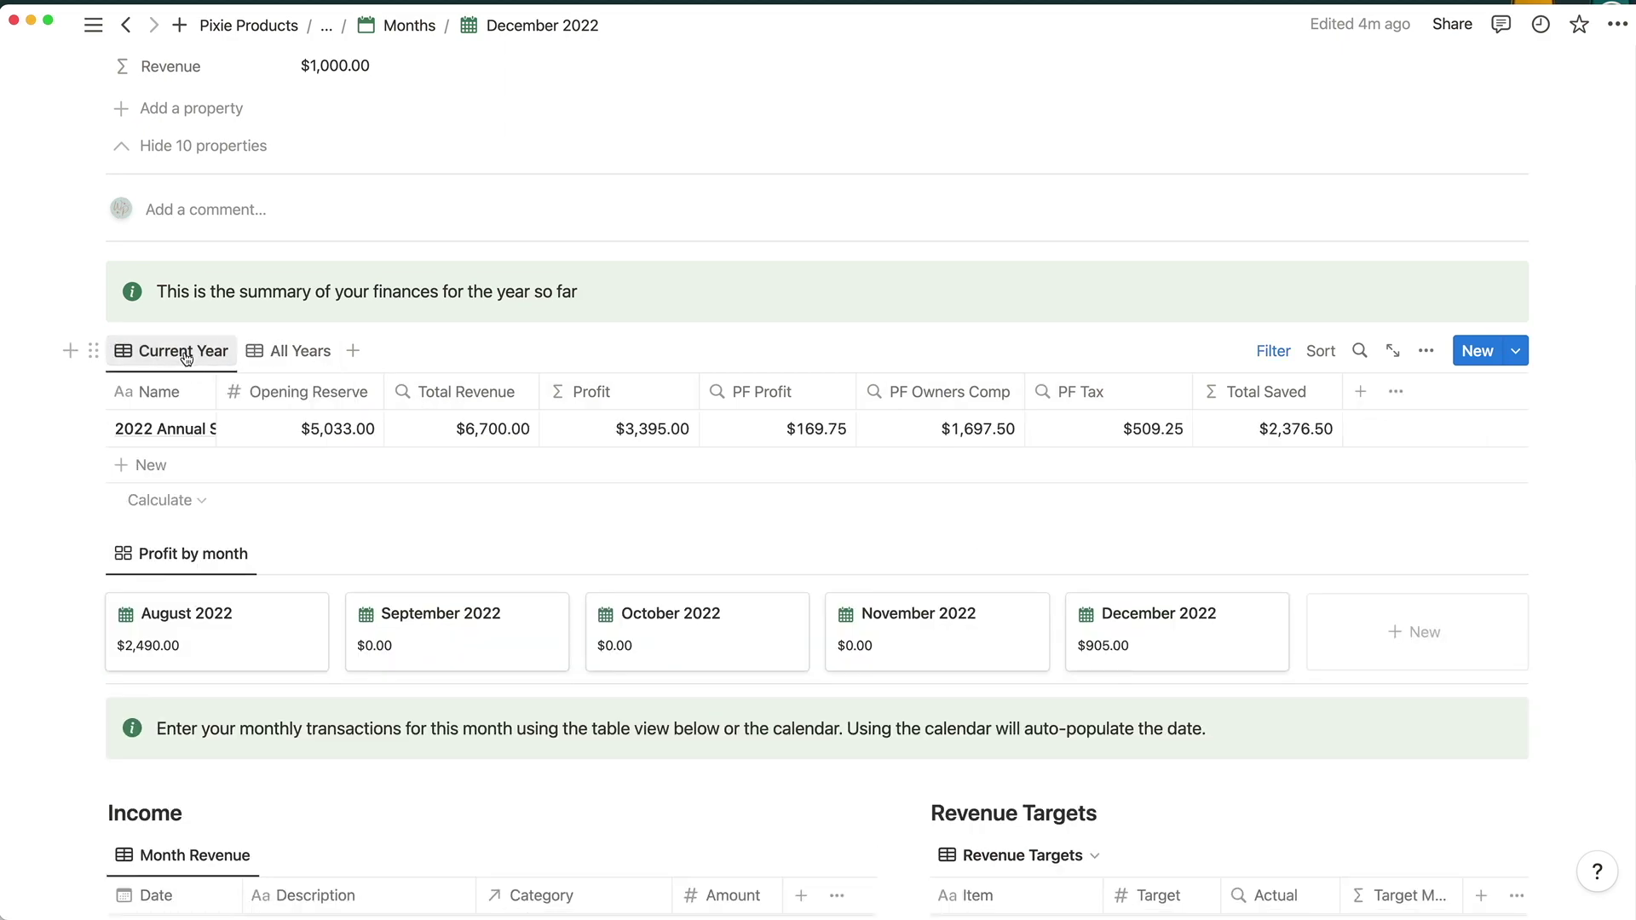
scroll(705, 400, up, 10)
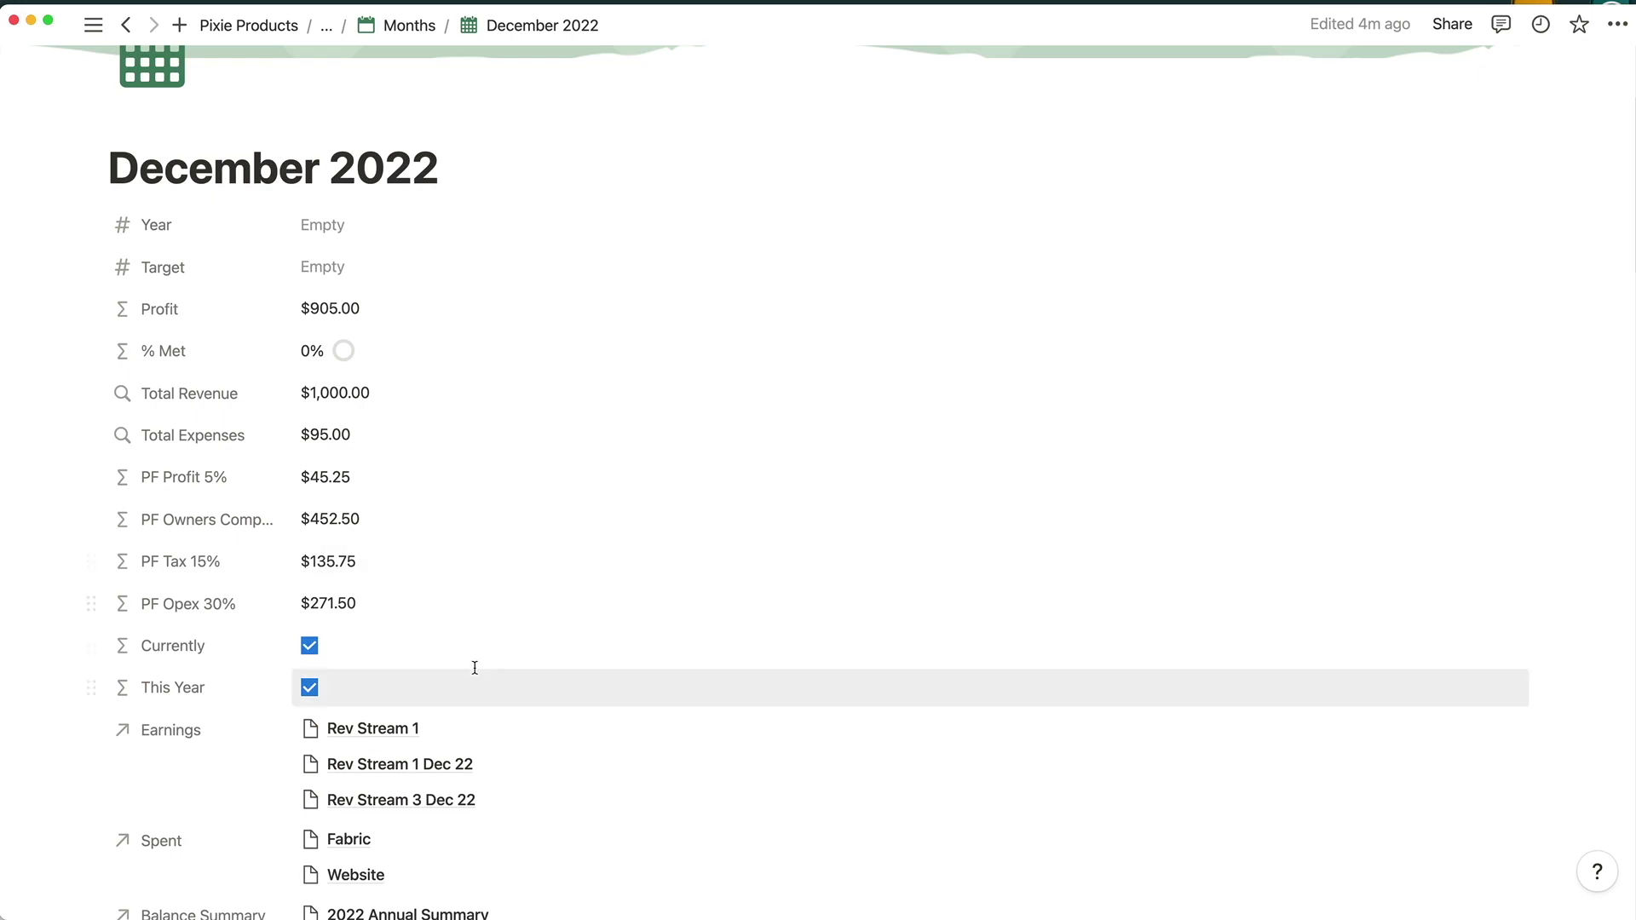
scroll(475, 675, down, 12)
scroll(458, 672, down, 2)
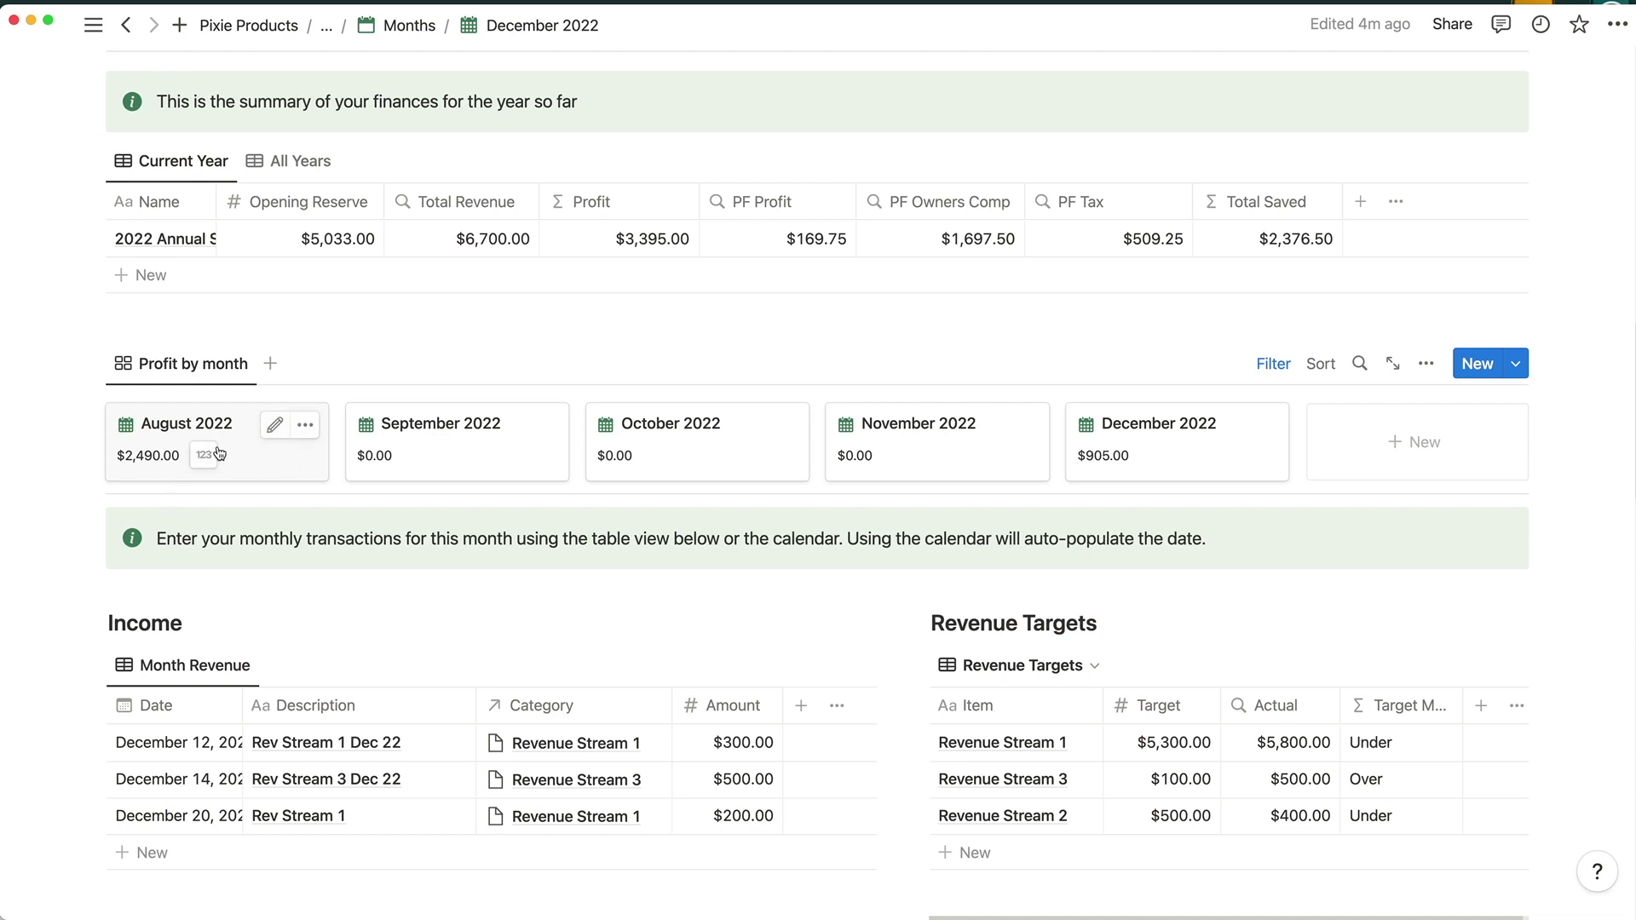
- Examine the income and expense tables of December 2022 alongside the Revenue Targets and Expense Targets
scroll(577, 592, down, 3)
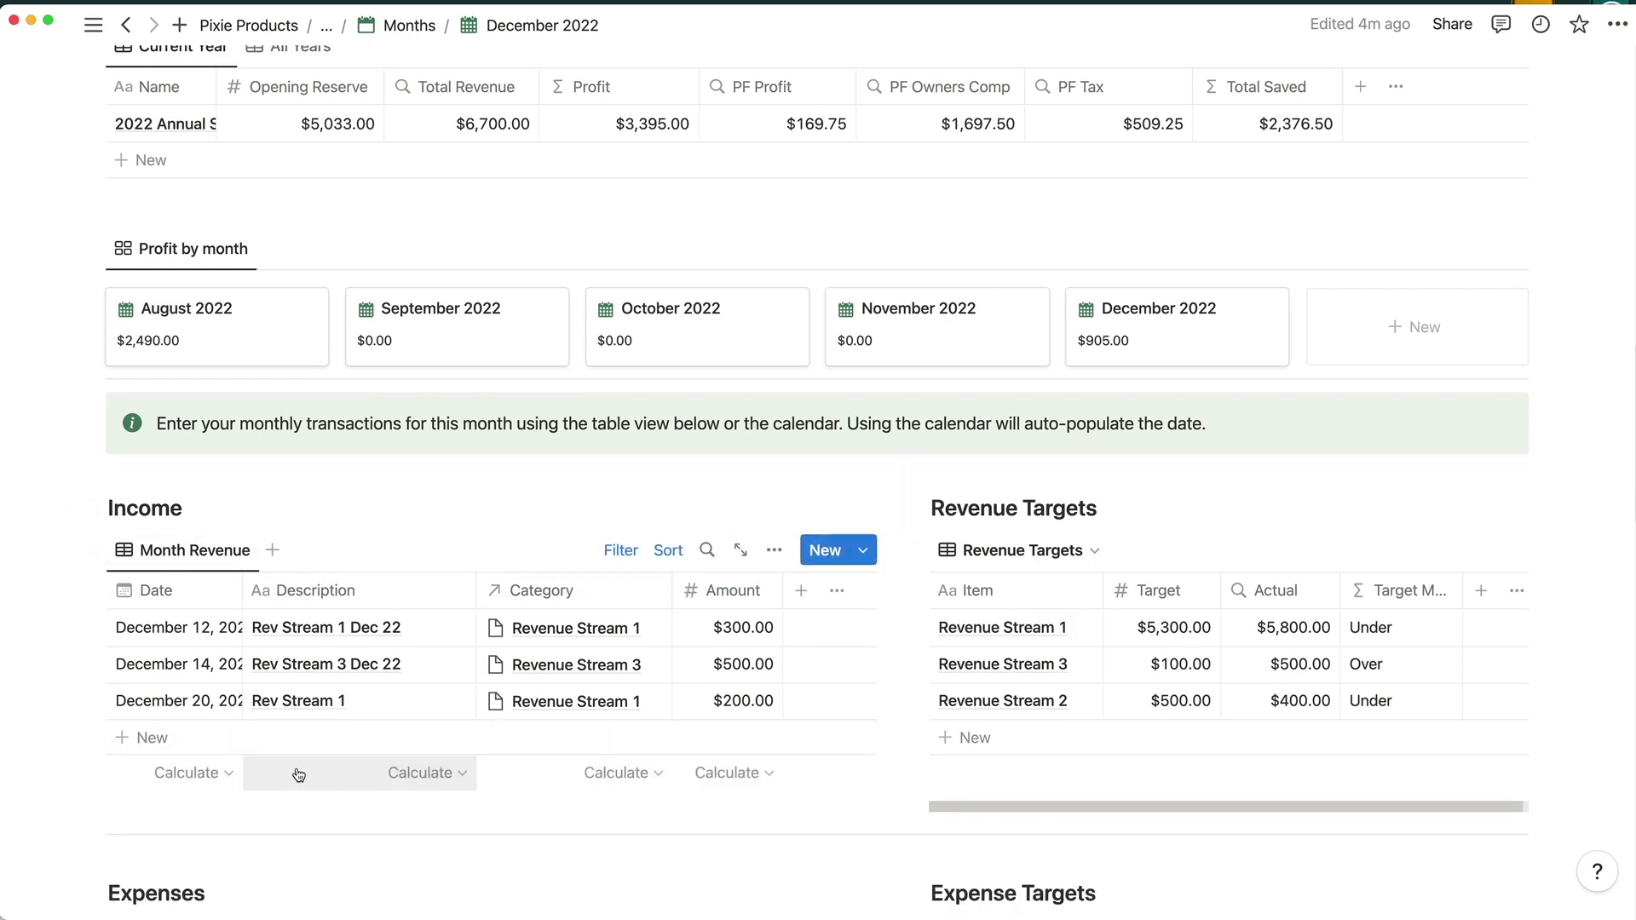
scroll(196, 777, down, 1)
scroll(196, 777, down, 10)
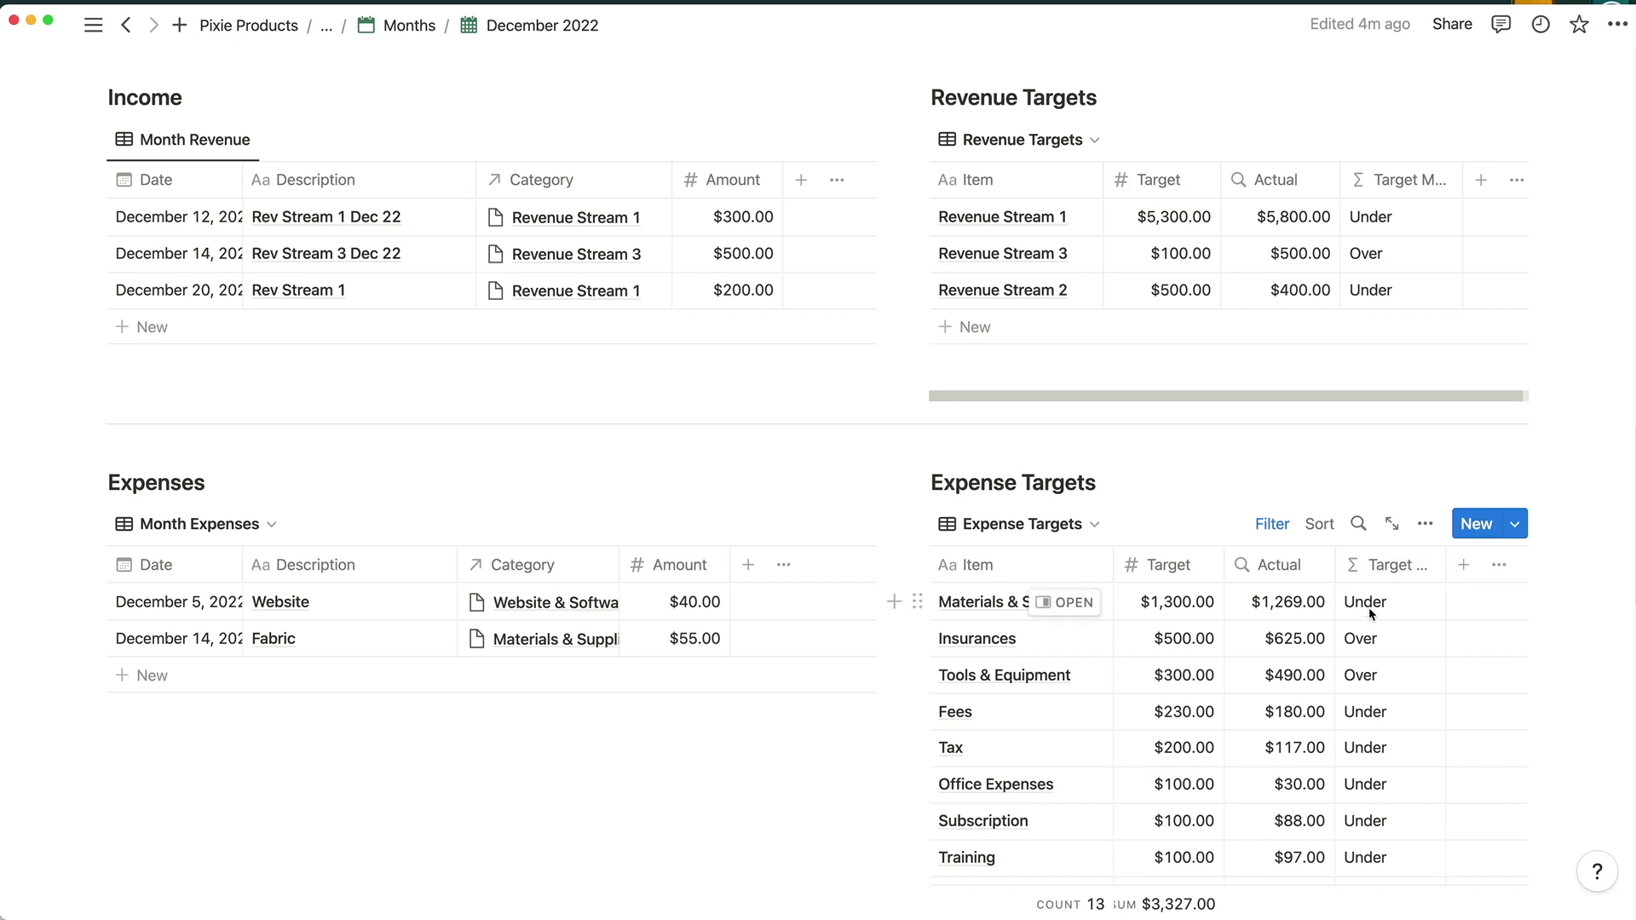
scroll(1369, 613, down, 15)
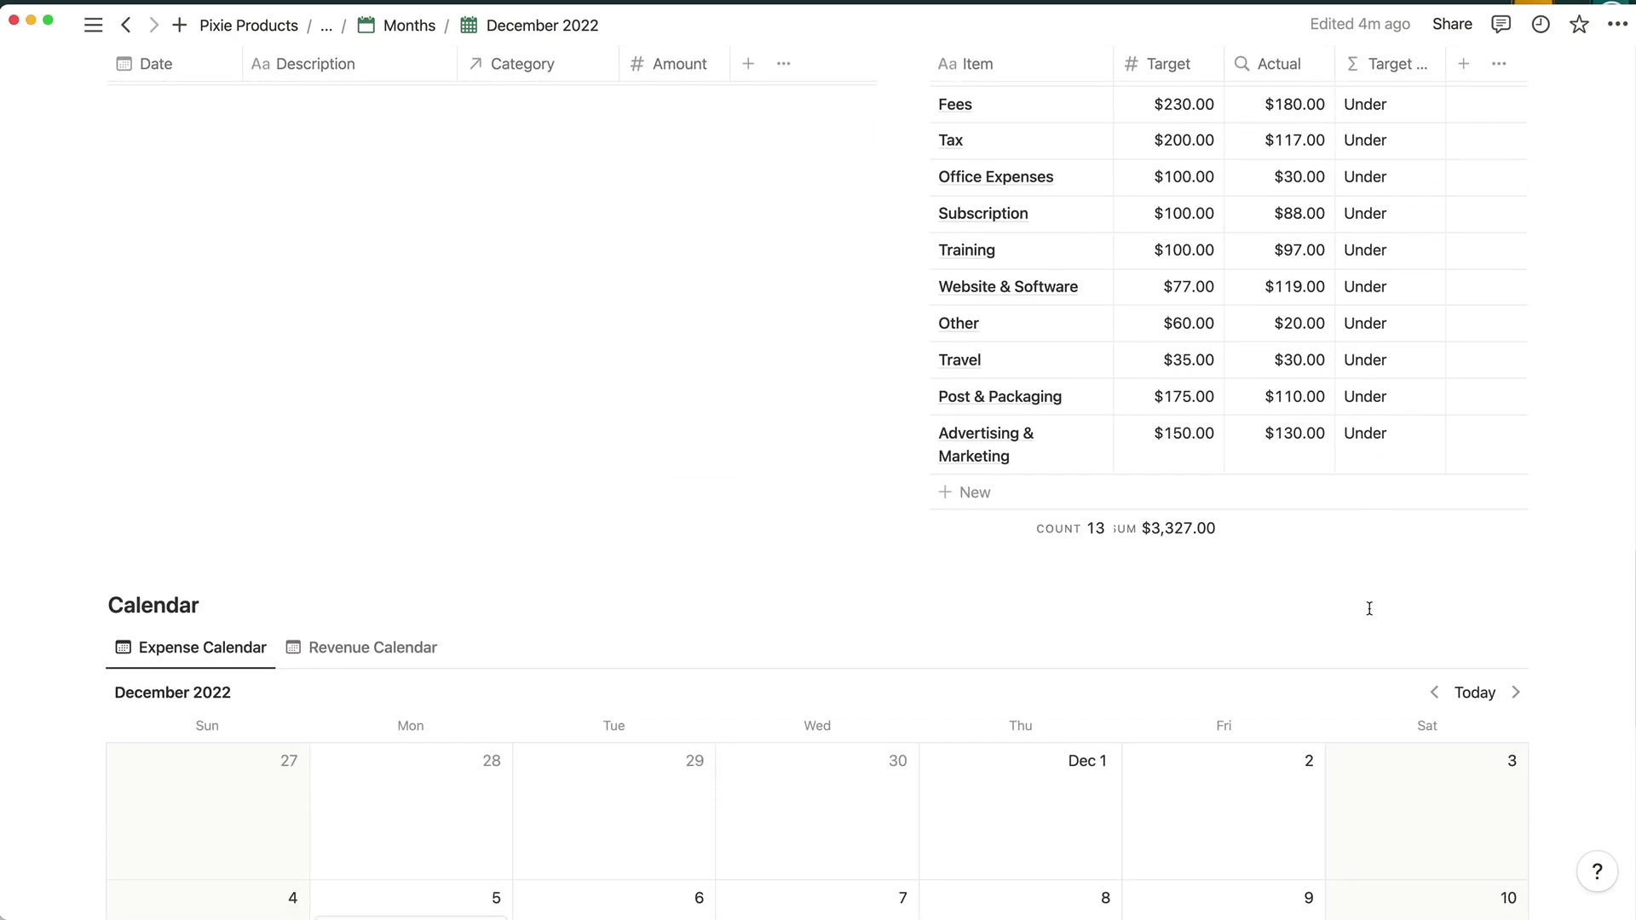
- Look through the December 2022 calendar section, showing the Revenue Calendar and returning to the Expense Calendar
scroll(1370, 609, down, 3)
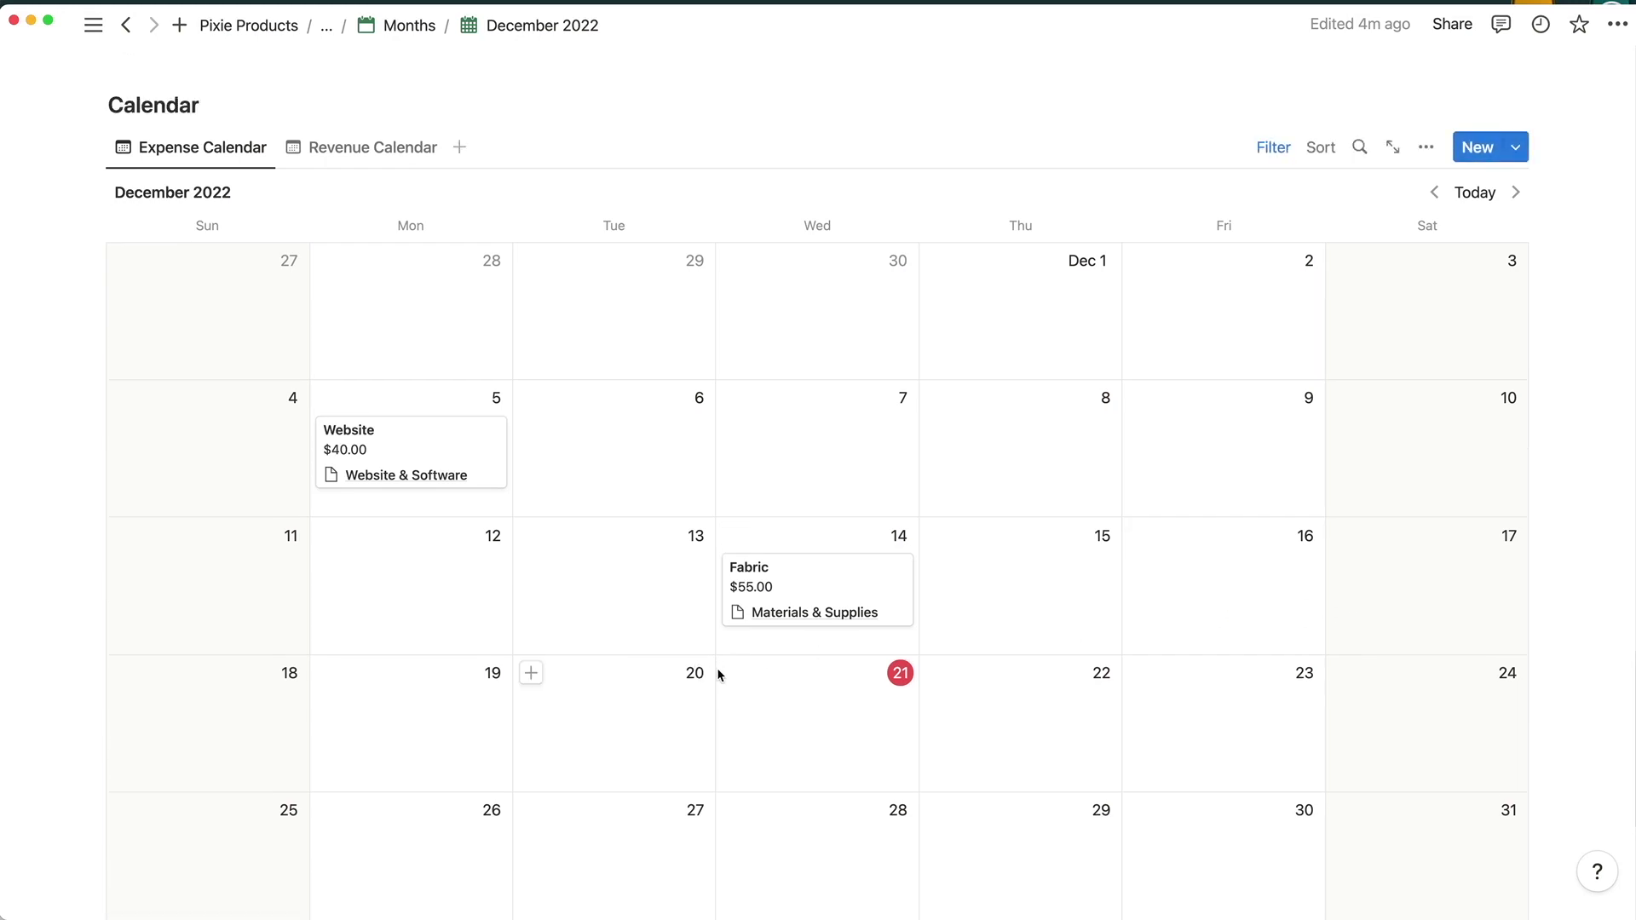
scroll(421, 307, up, 19)
scroll(422, 307, down, 15)
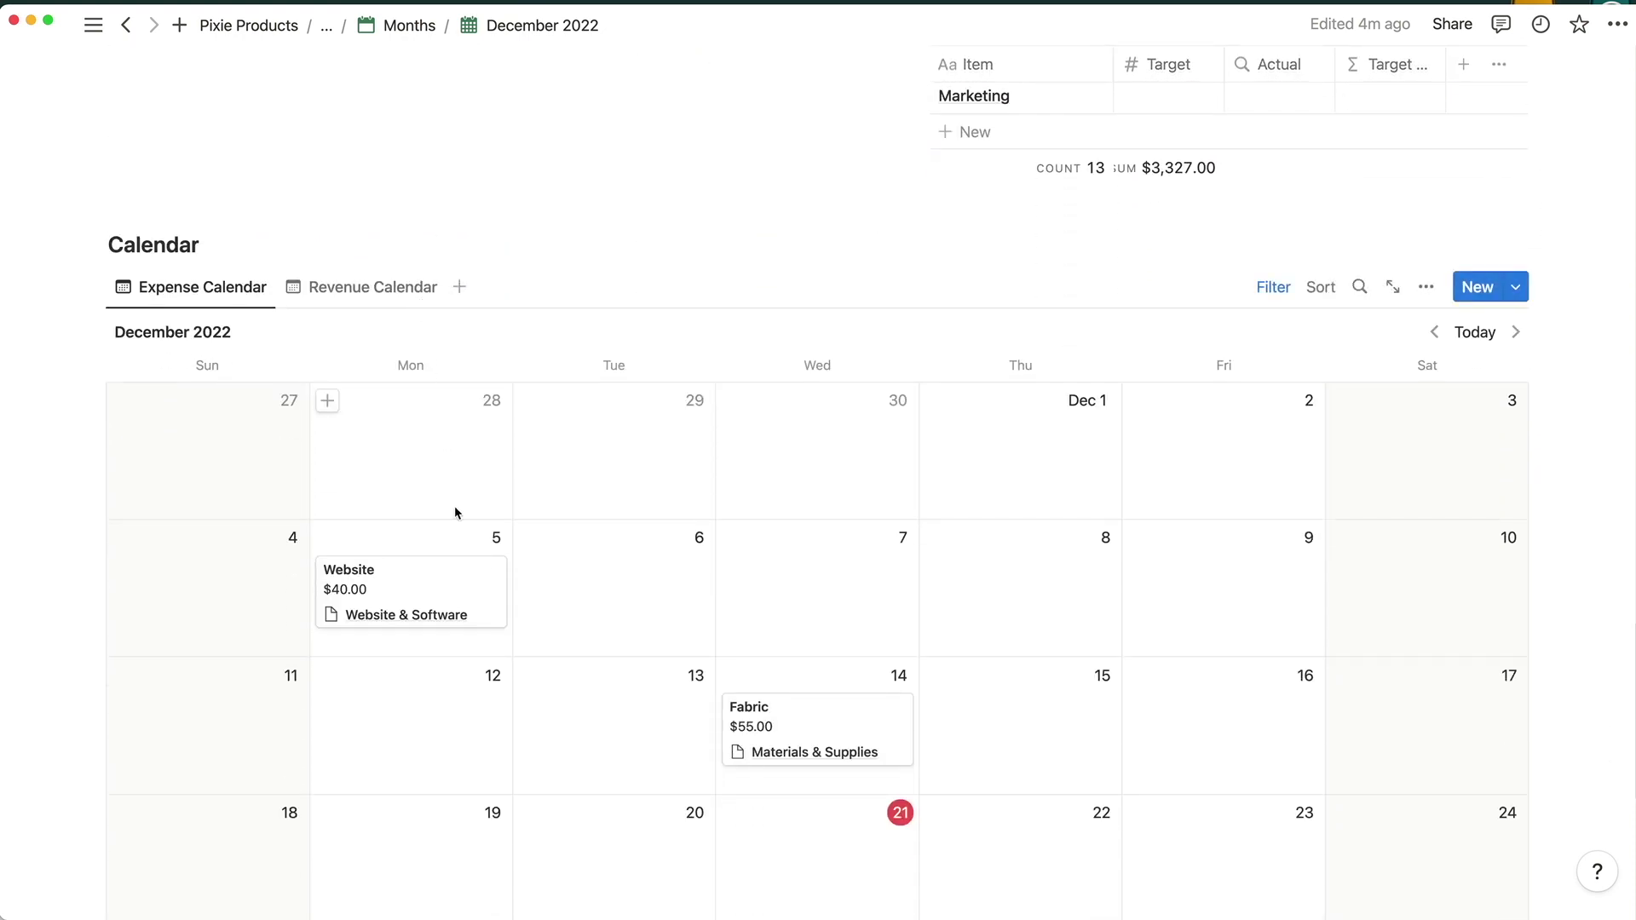
scroll(455, 511, down, 1)
click(372, 258)
click(206, 259)
scroll(570, 270, up, 20)
scroll(572, 265, up, 6)
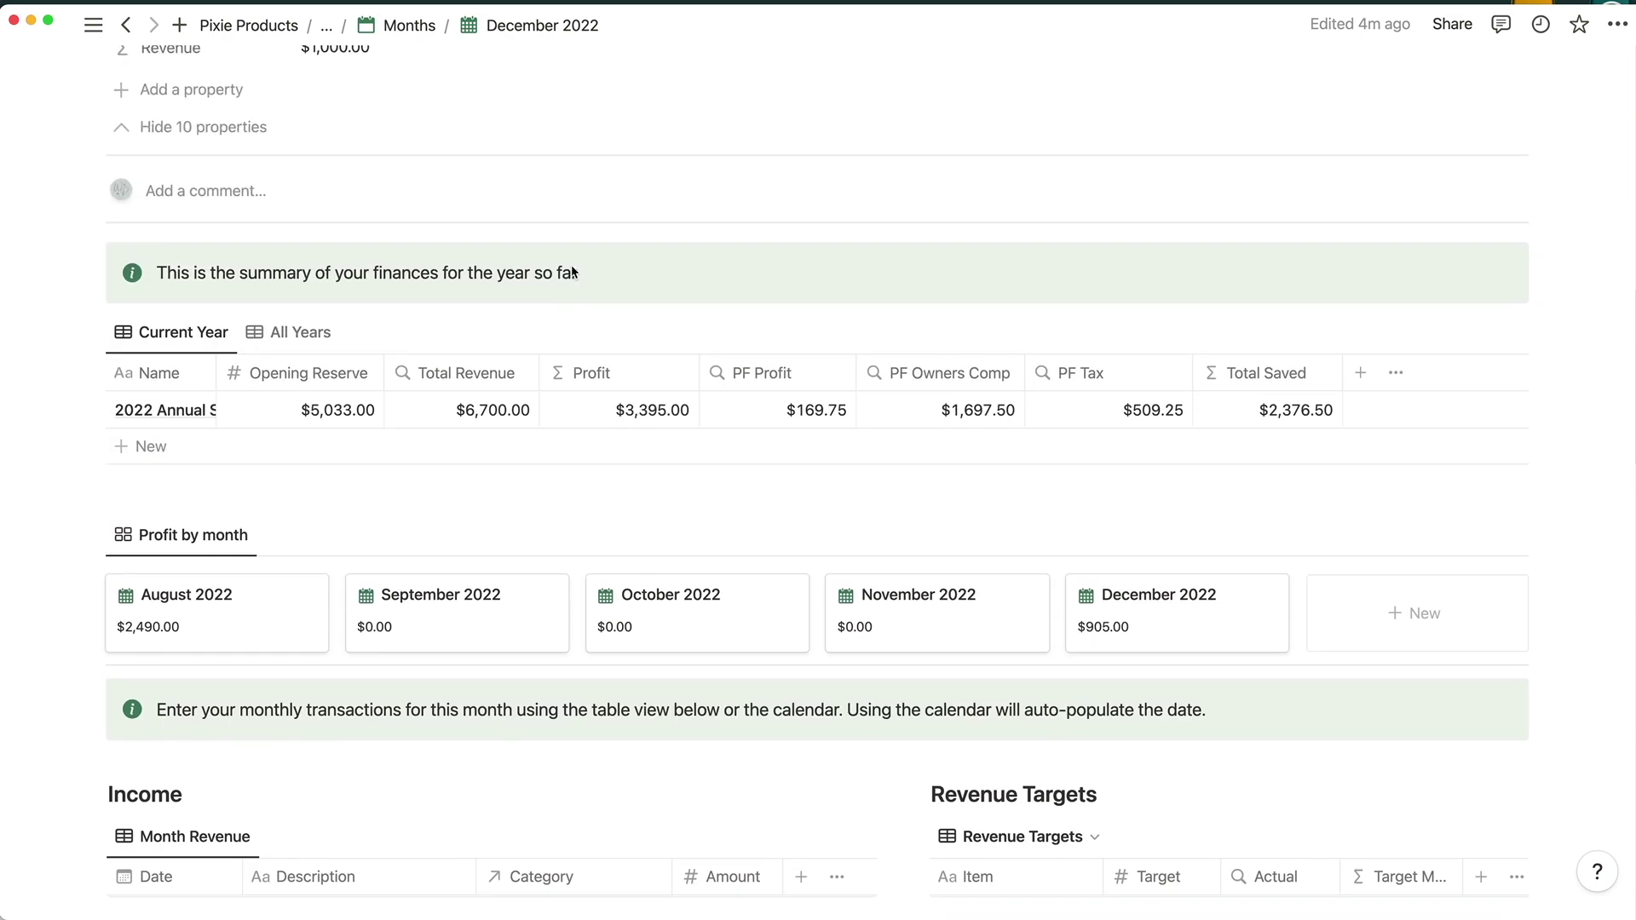
- Return to the Finance Dashboard, open the Setup page and review its expense categories and Annual Setup section
click(126, 23)
scroll(487, 573, up, 3)
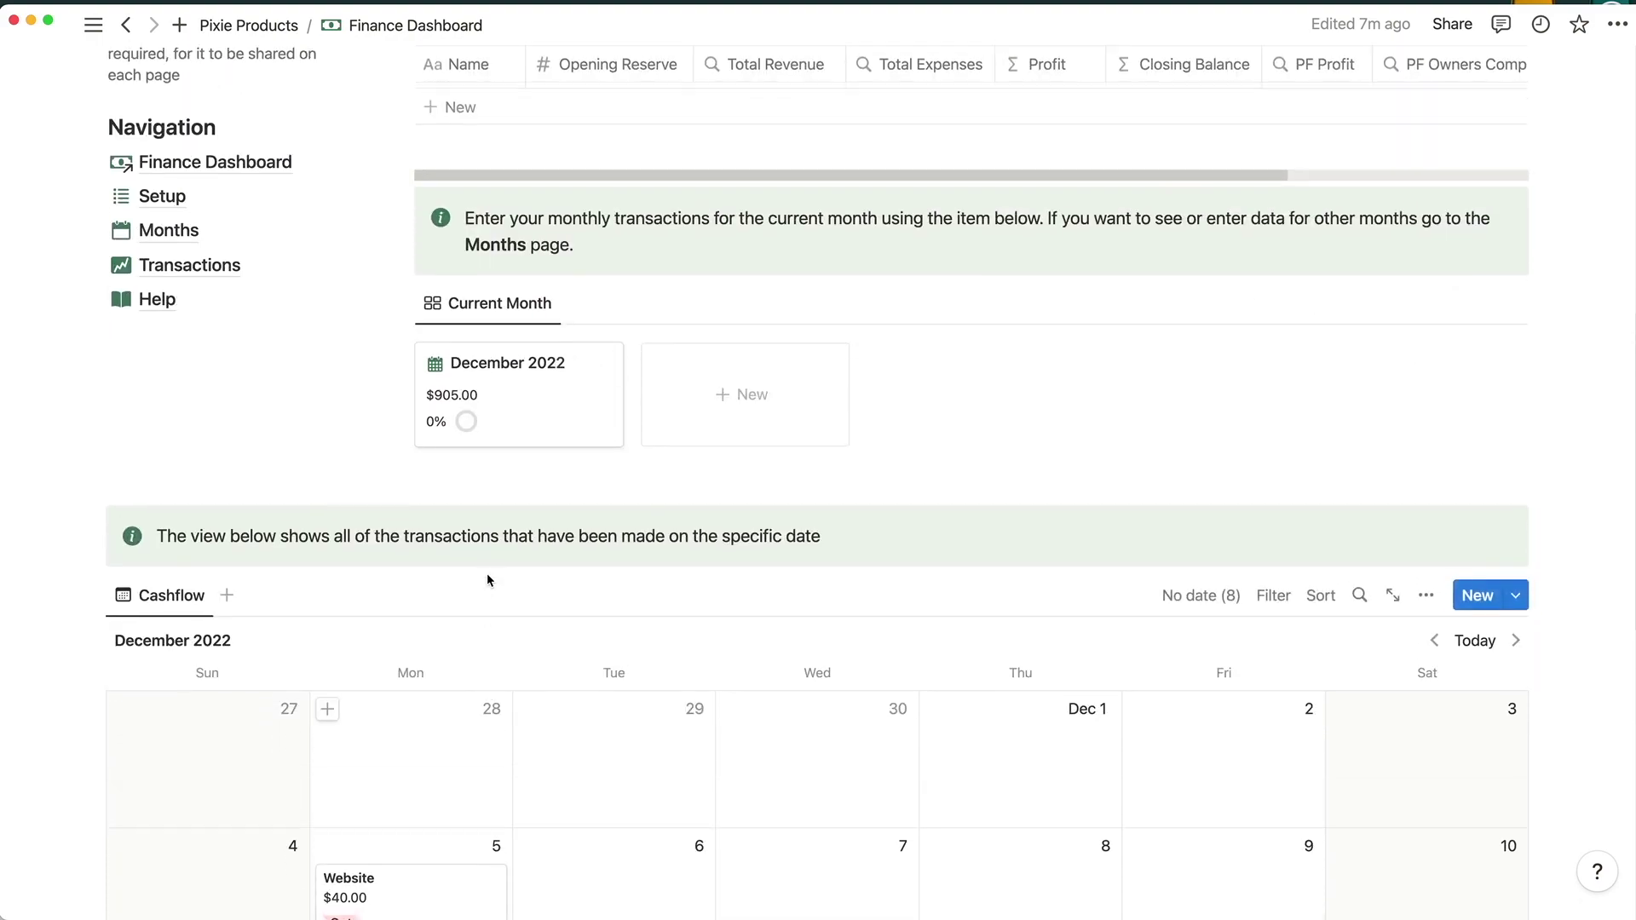
click(162, 263)
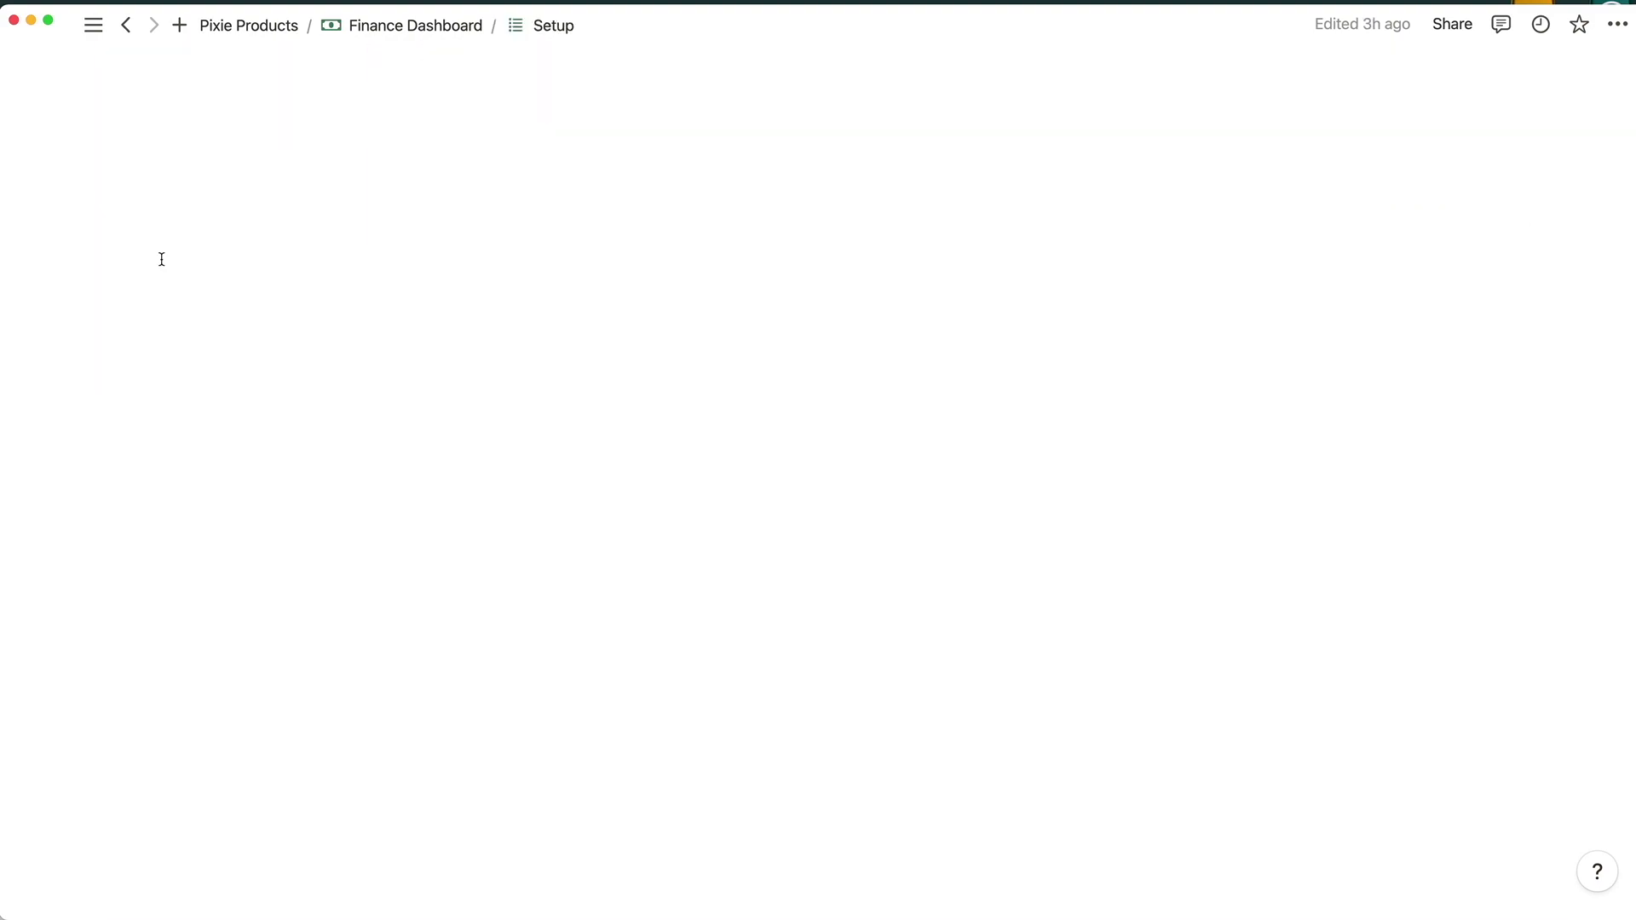
scroll(728, 428, down, 9)
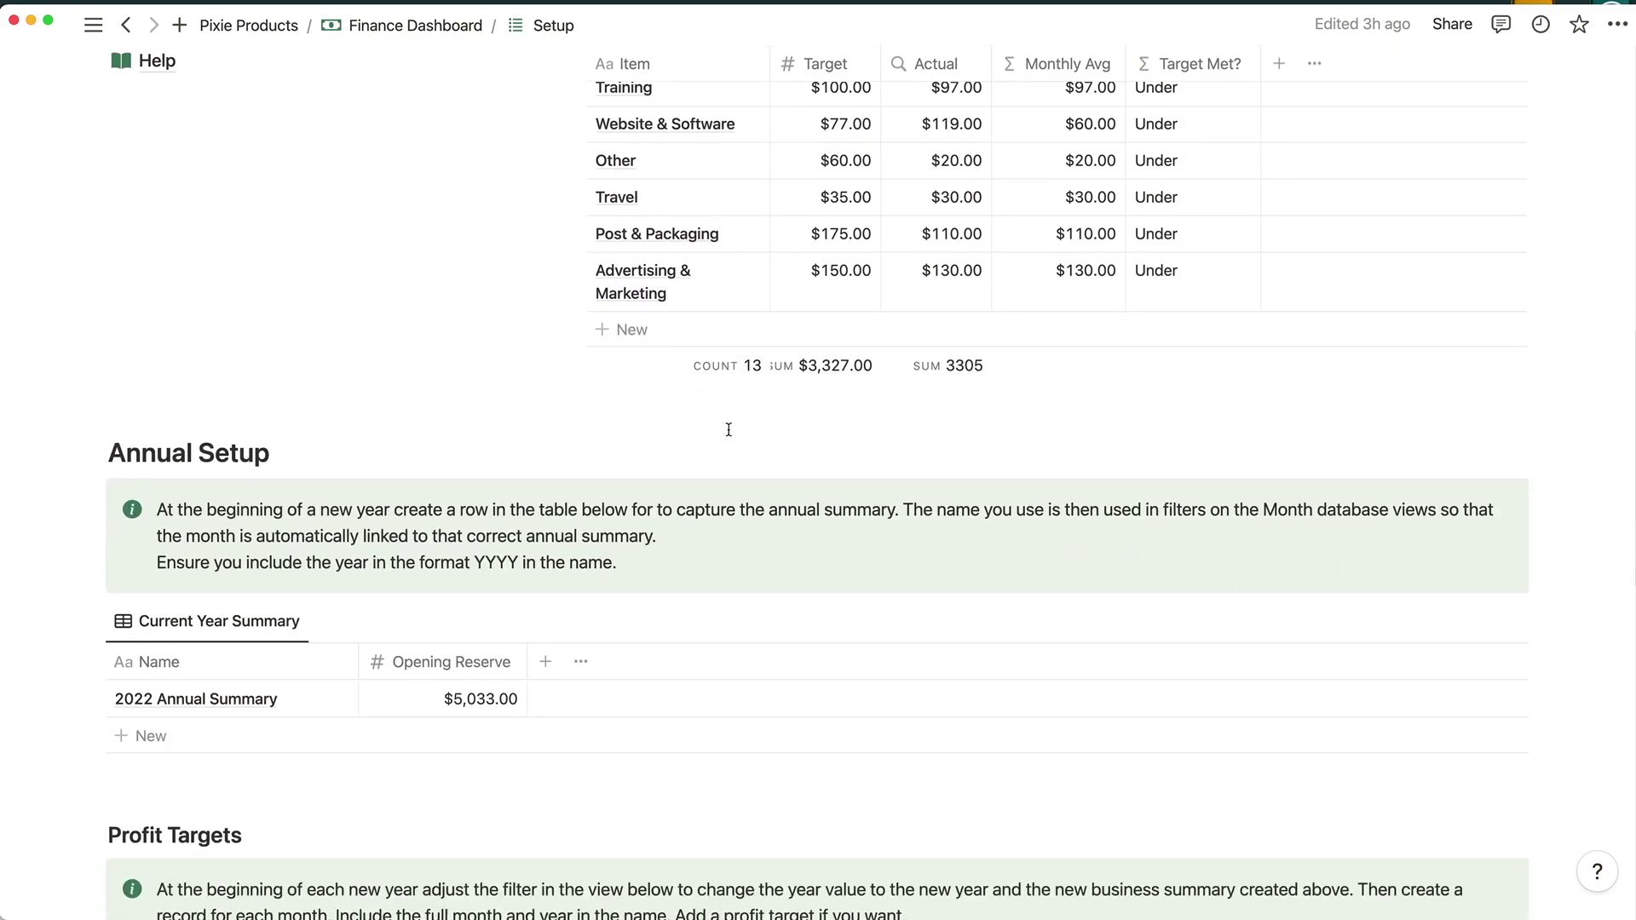
scroll(730, 431, up, 10)
scroll(500, 499, down, 7)
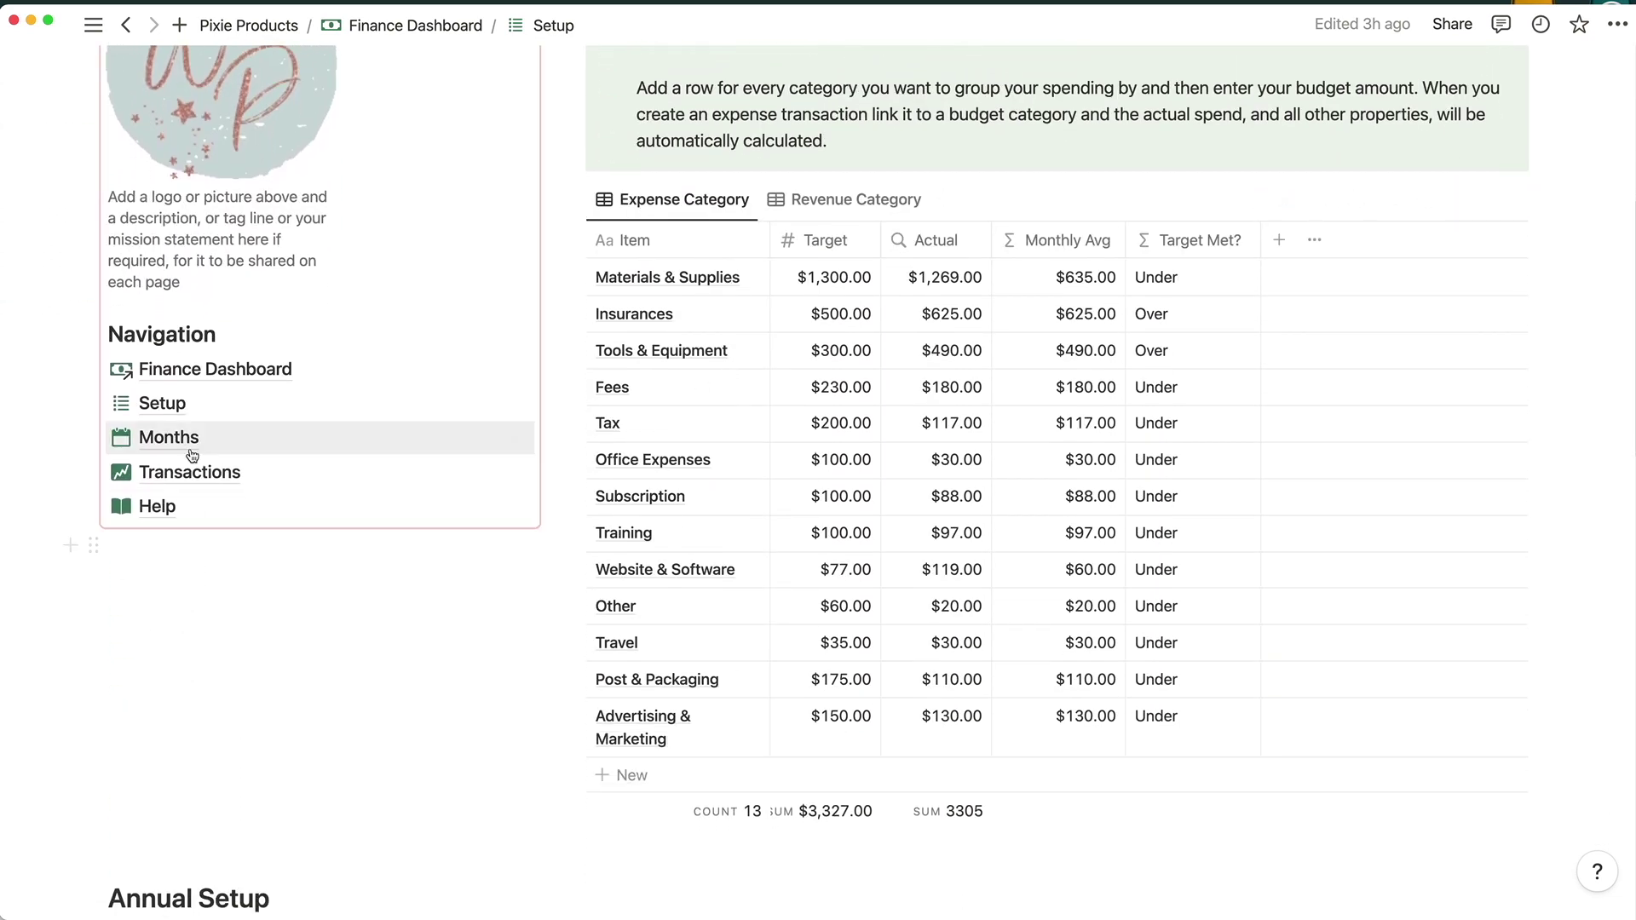
- Open the Months page and view the month cards in its Current Year gallery
click(184, 436)
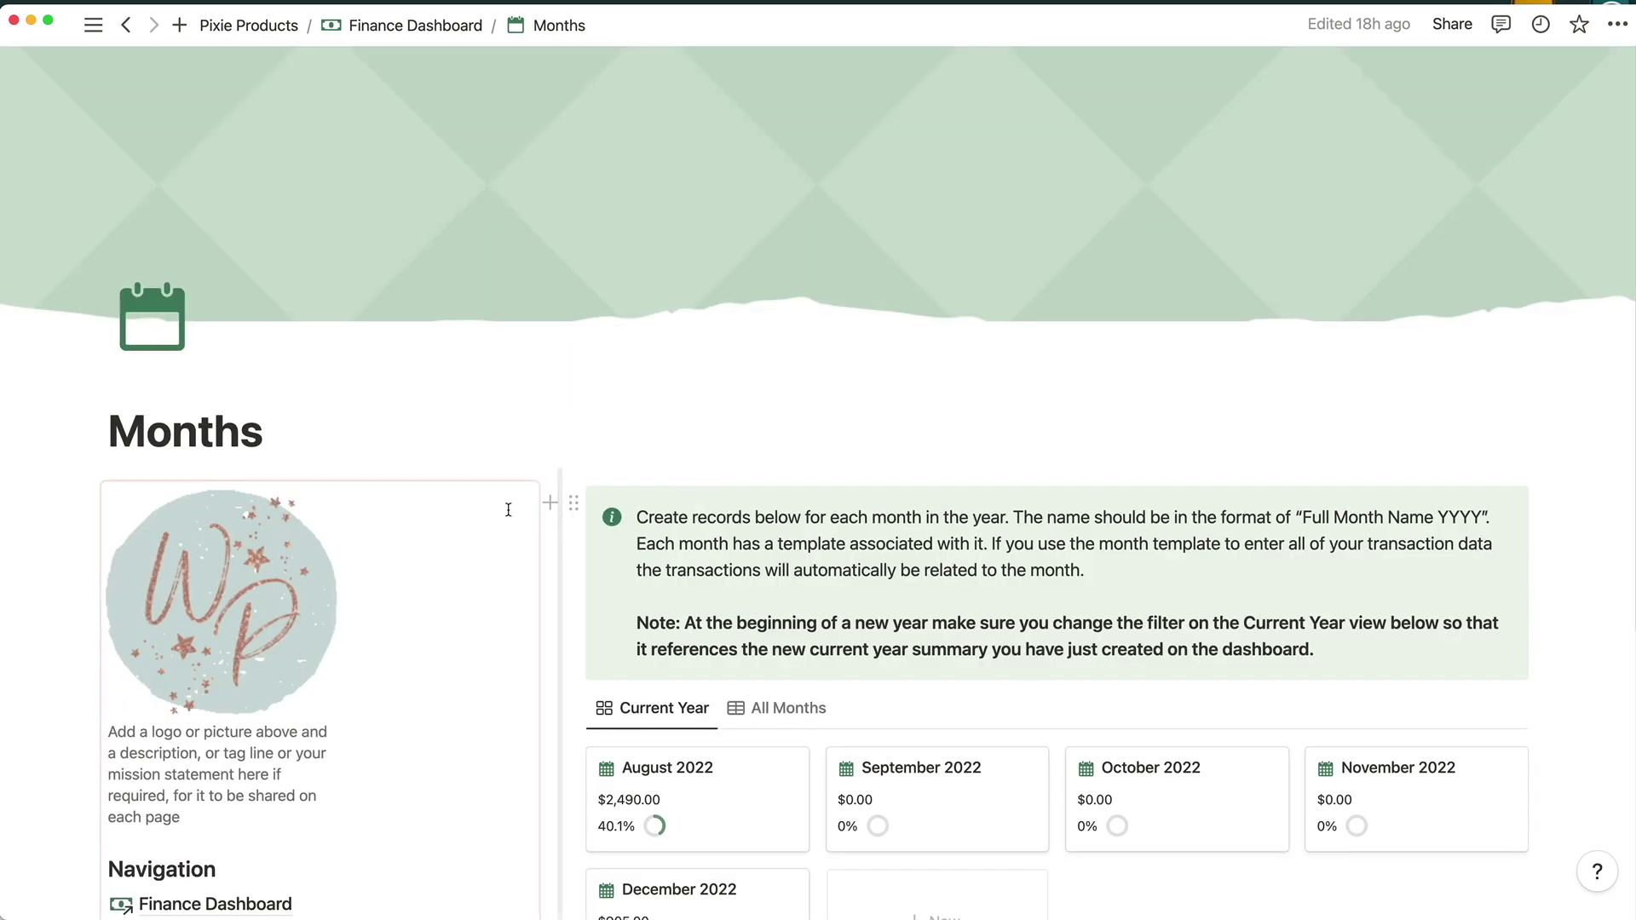
scroll(673, 511, down, 5)
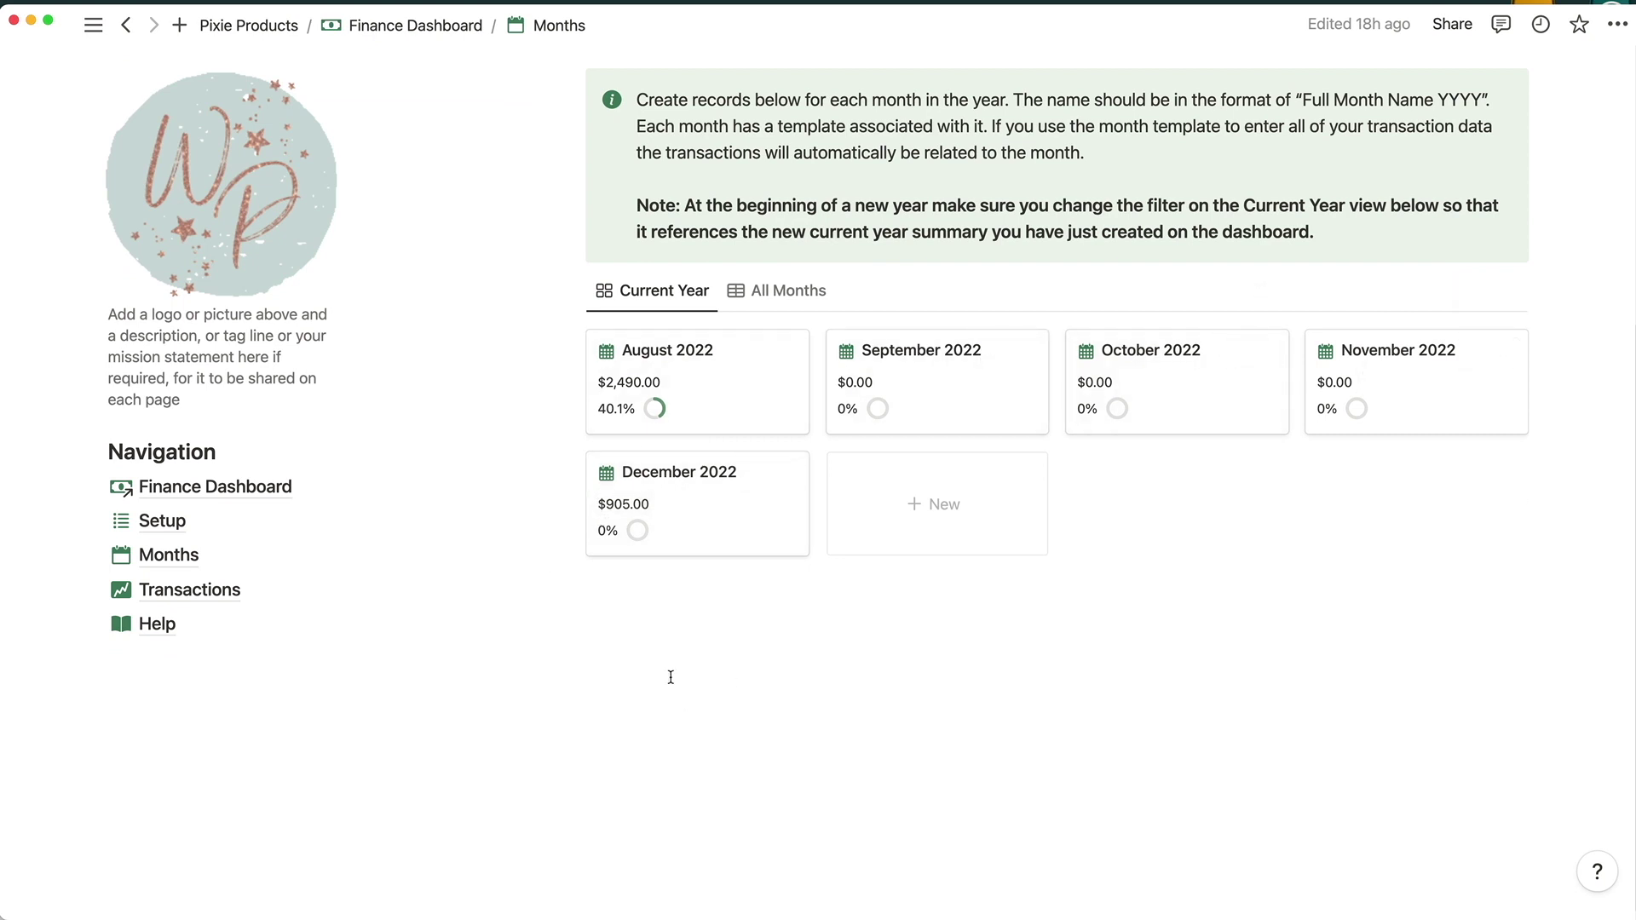
- Open the Transactions page and review the average revenue board and the All Revenue and All Spending tables
click(217, 590)
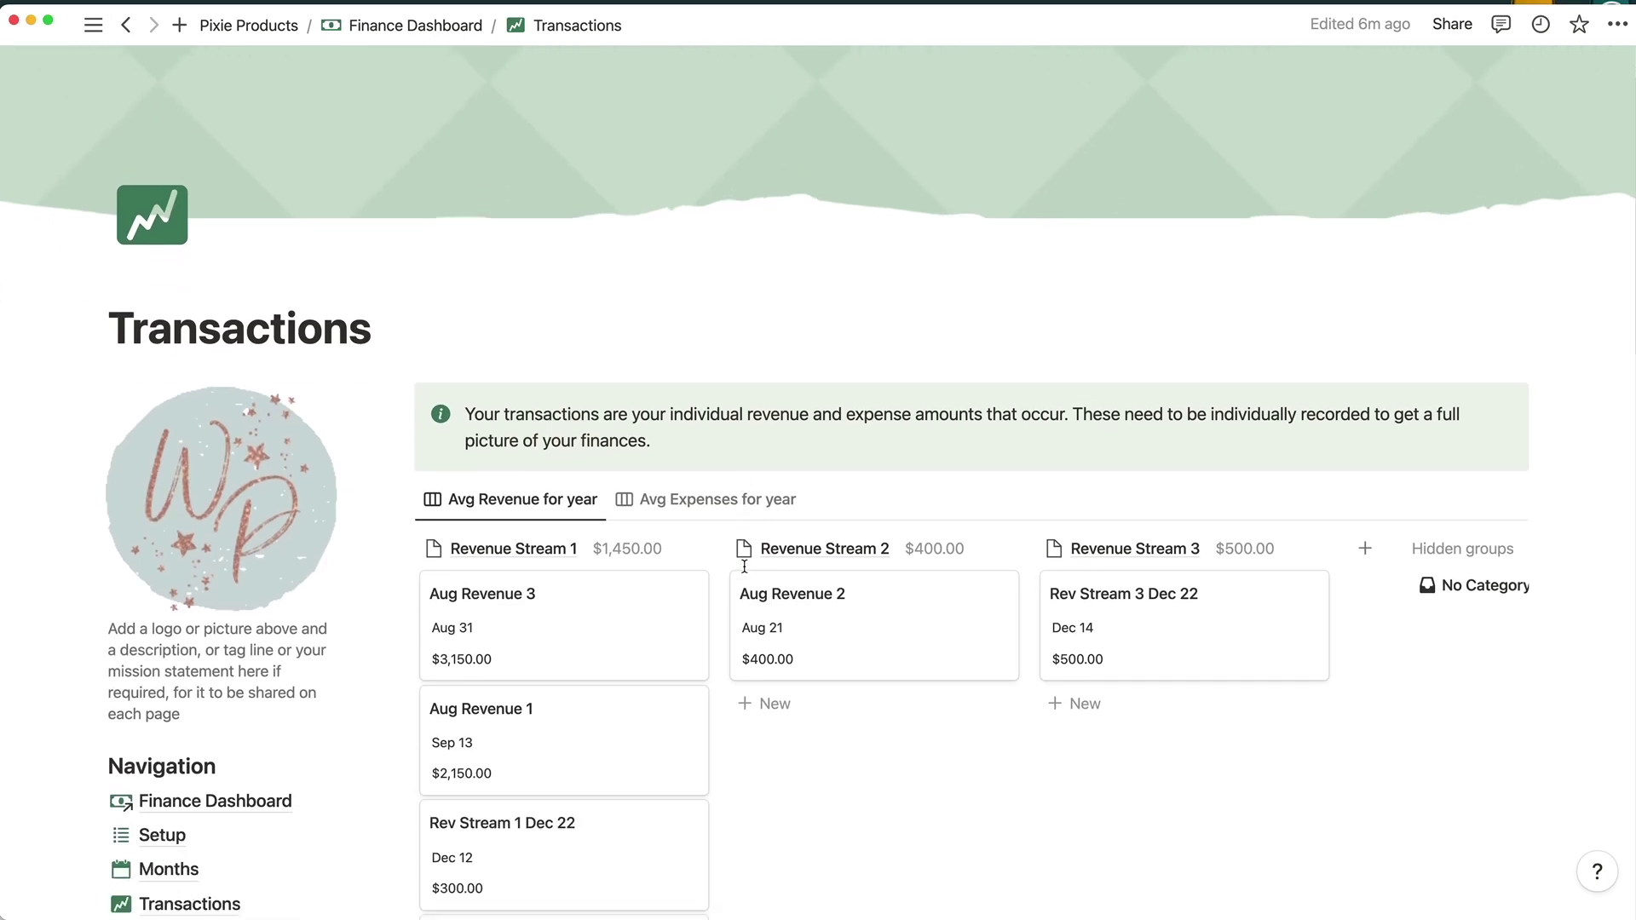
scroll(744, 566, down, 5)
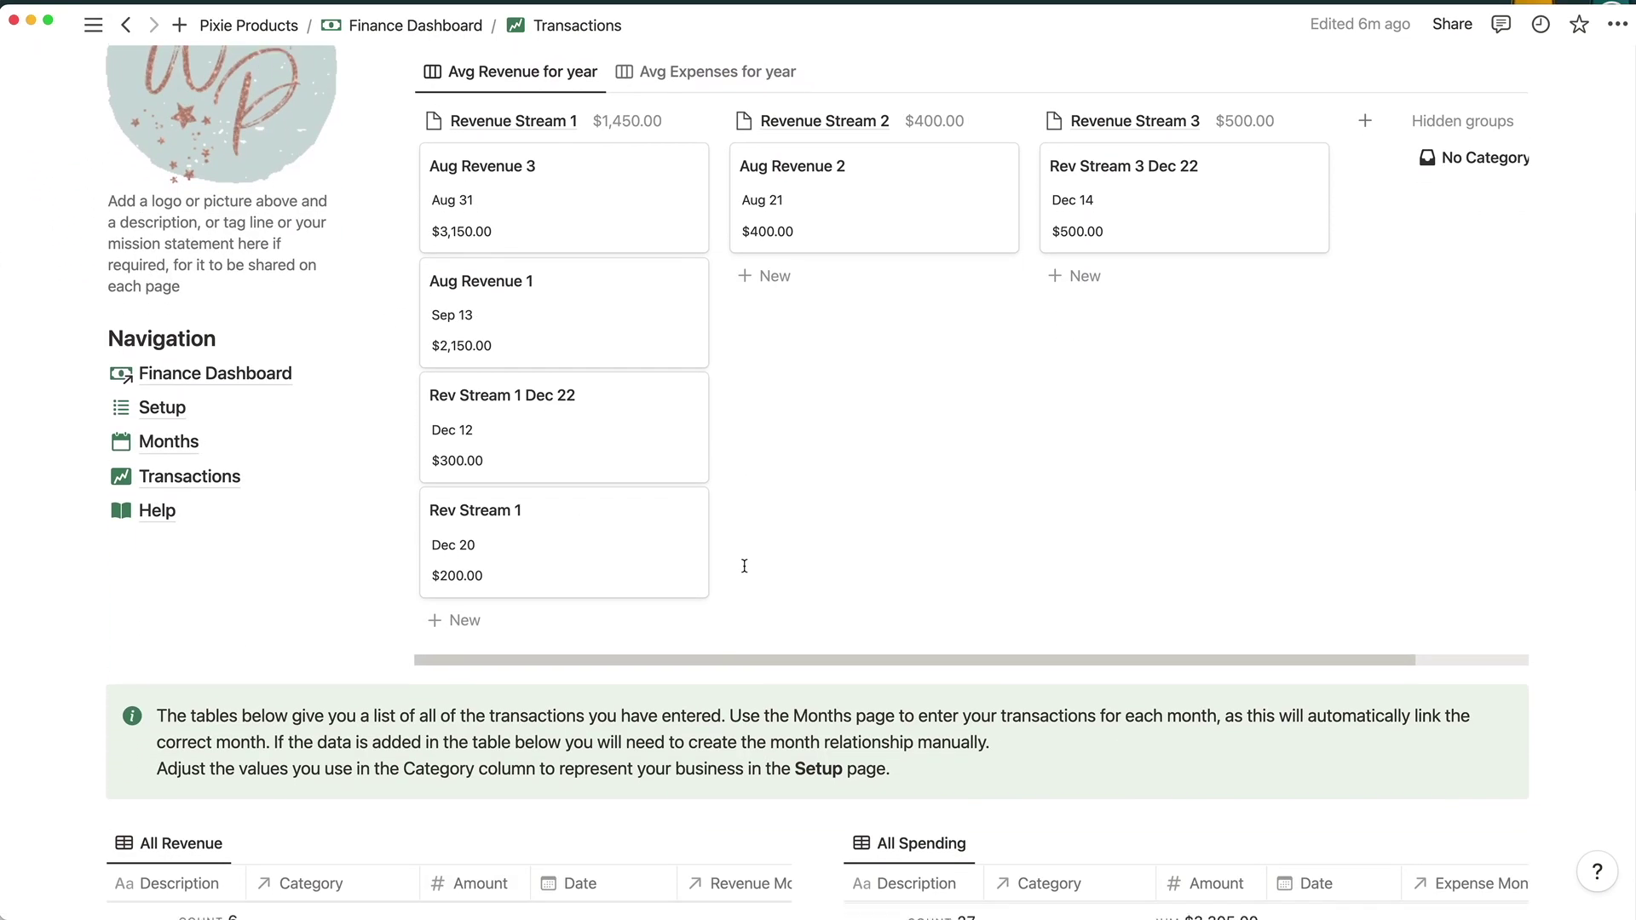
scroll(744, 565, down, 1)
scroll(744, 566, down, 2)
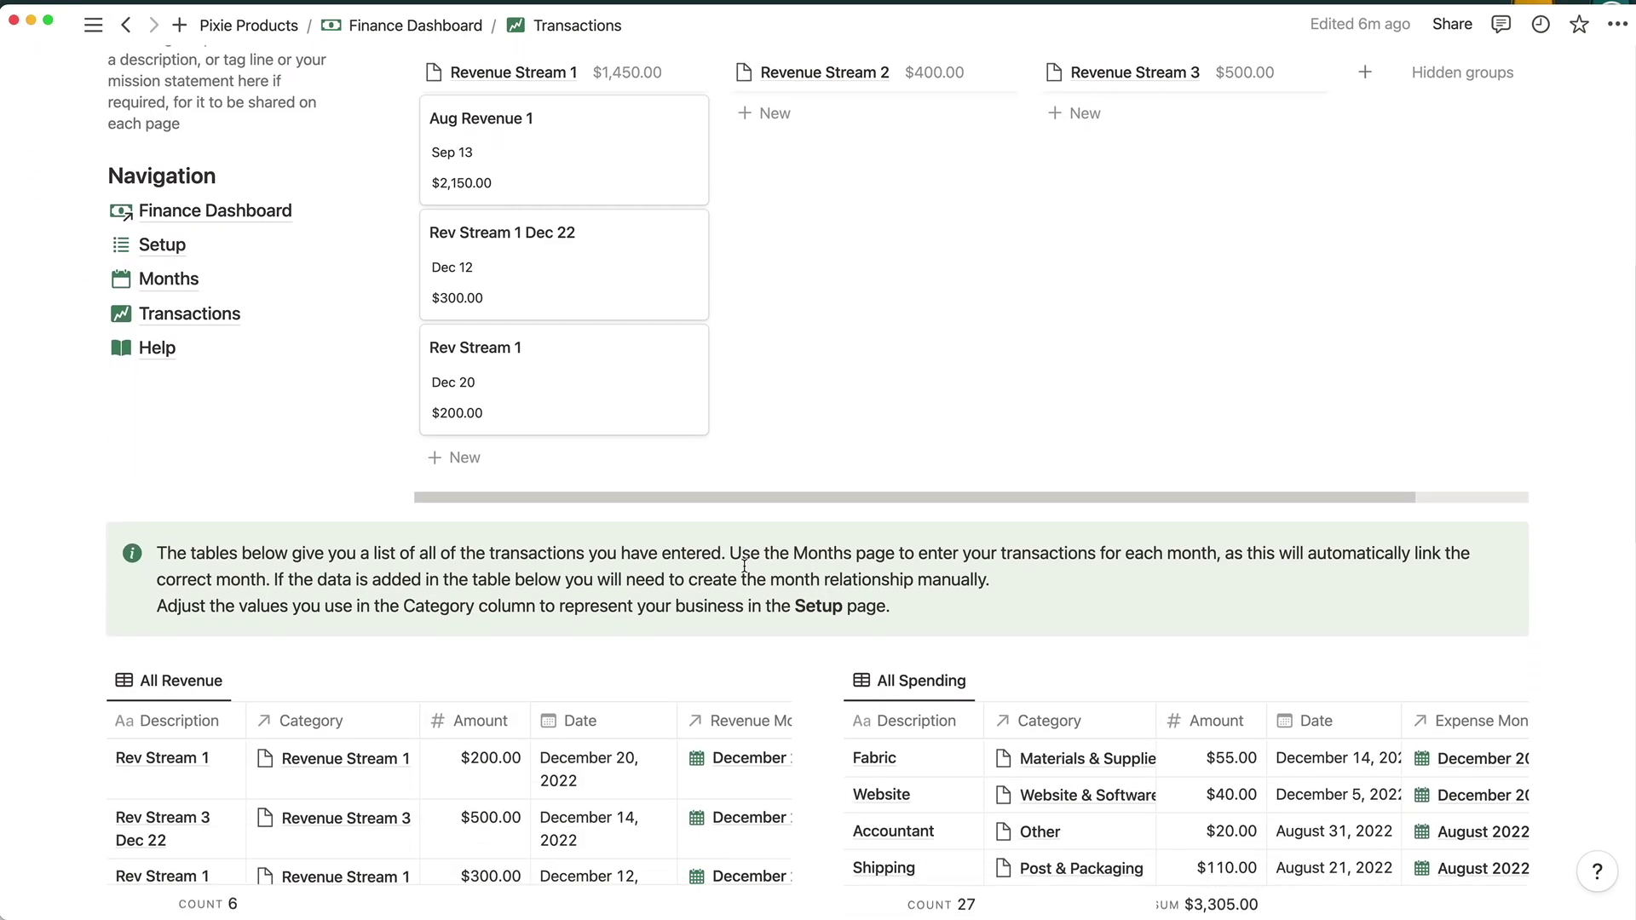
scroll(744, 566, down, 7)
scroll(744, 565, up, 15)
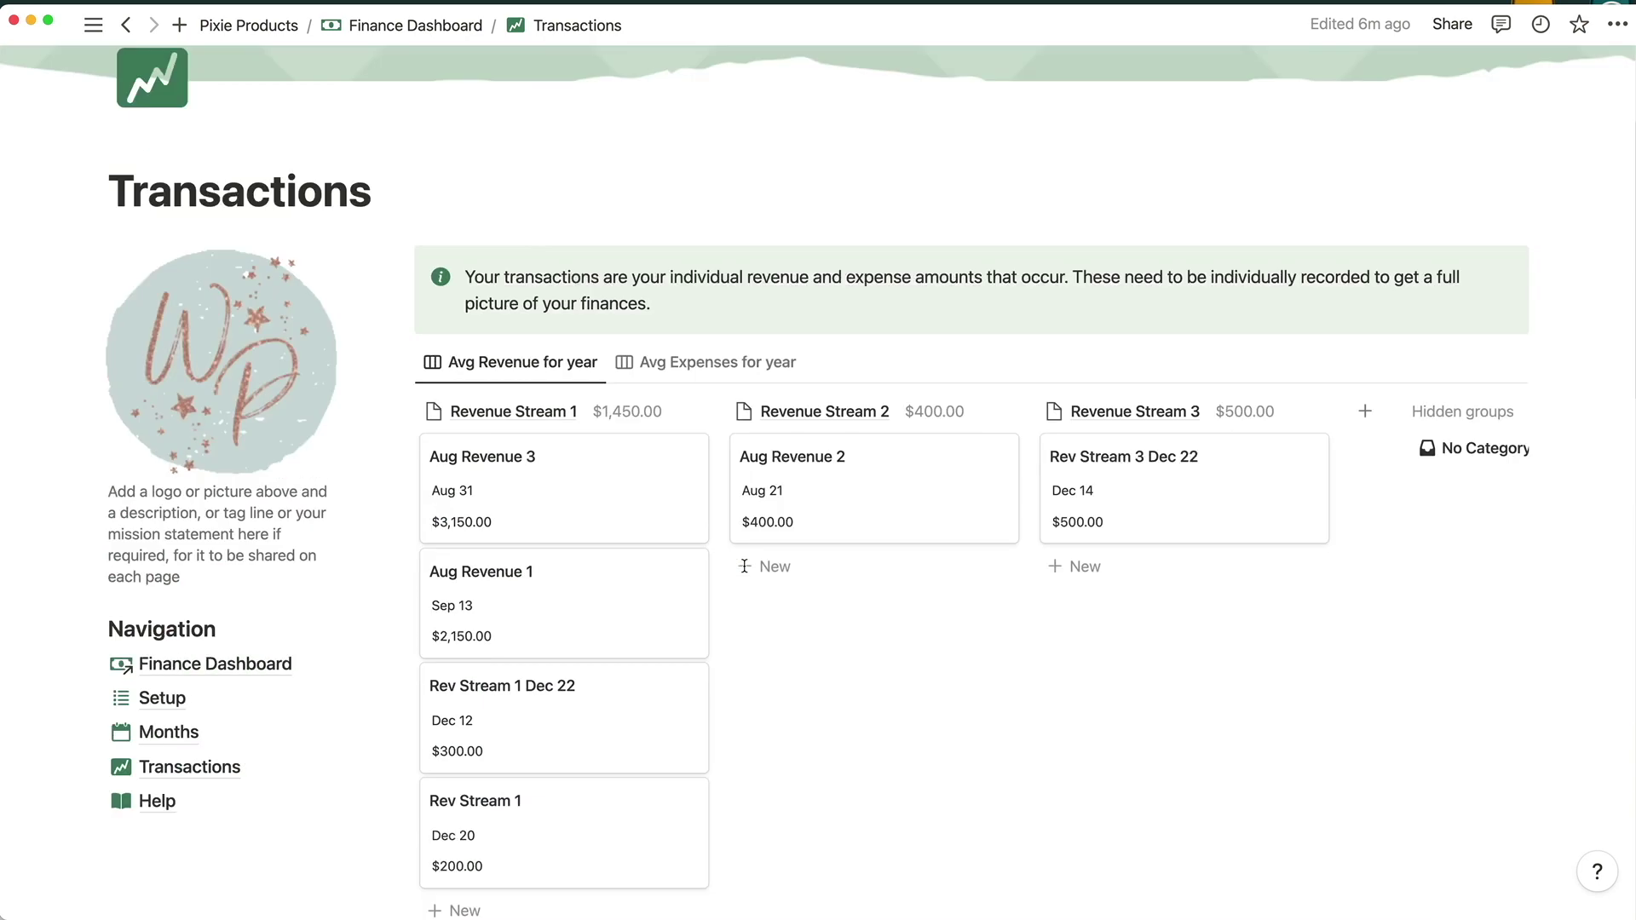
scroll(744, 566, up, 3)
scroll(744, 566, down, 4)
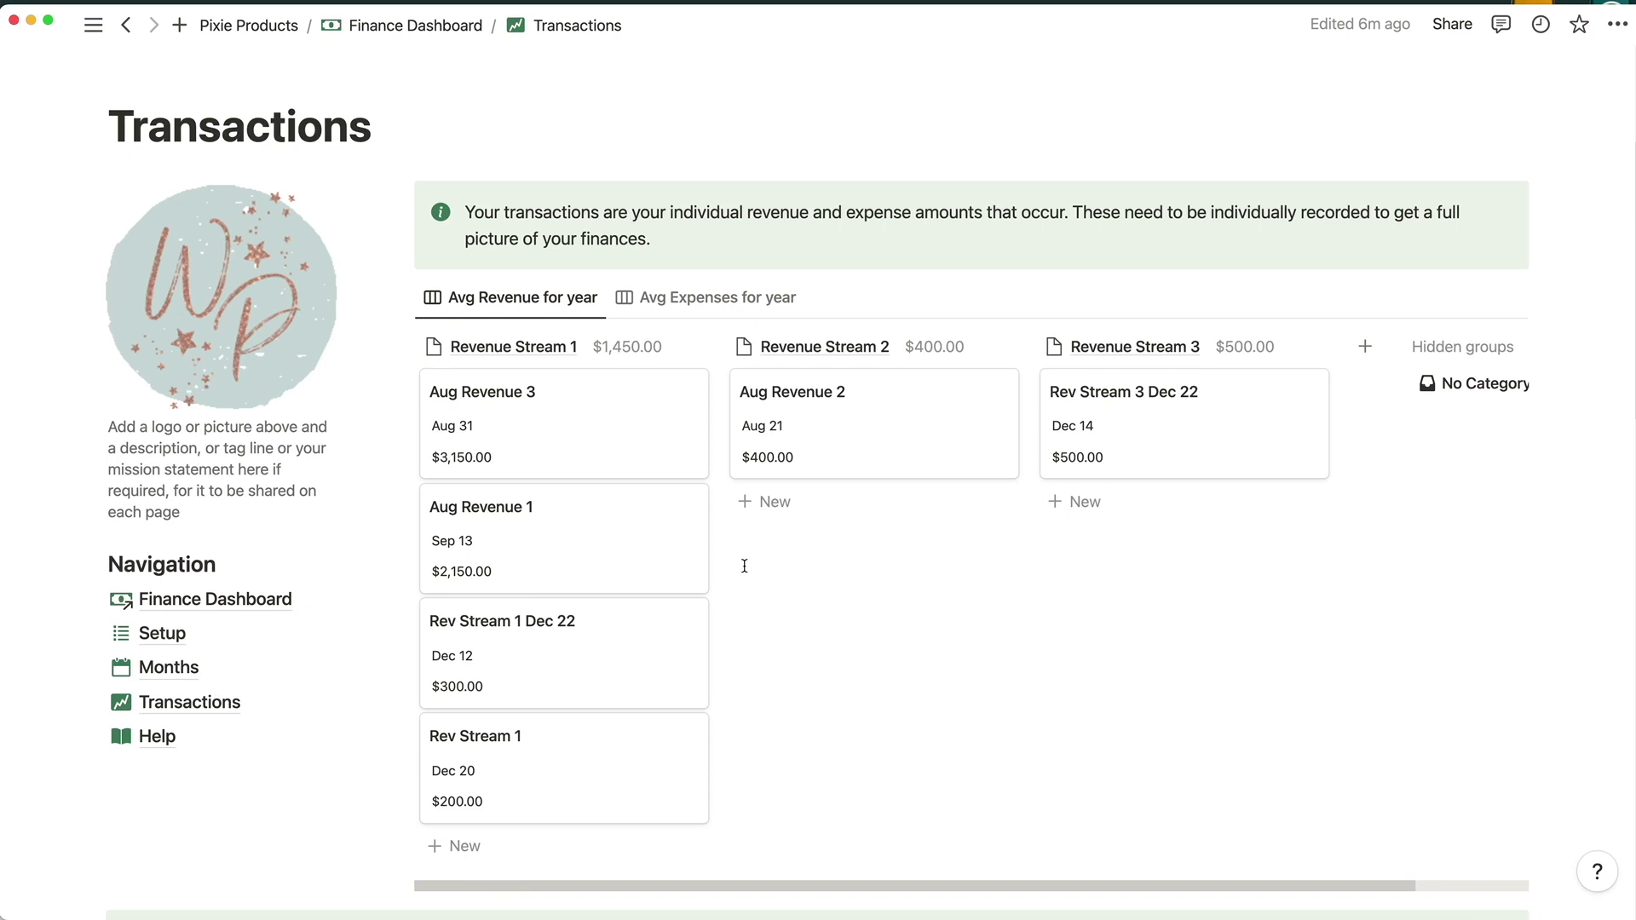
- Go back to the Finance Dashboard and look across the columns of the Current Year Summary table
click(173, 602)
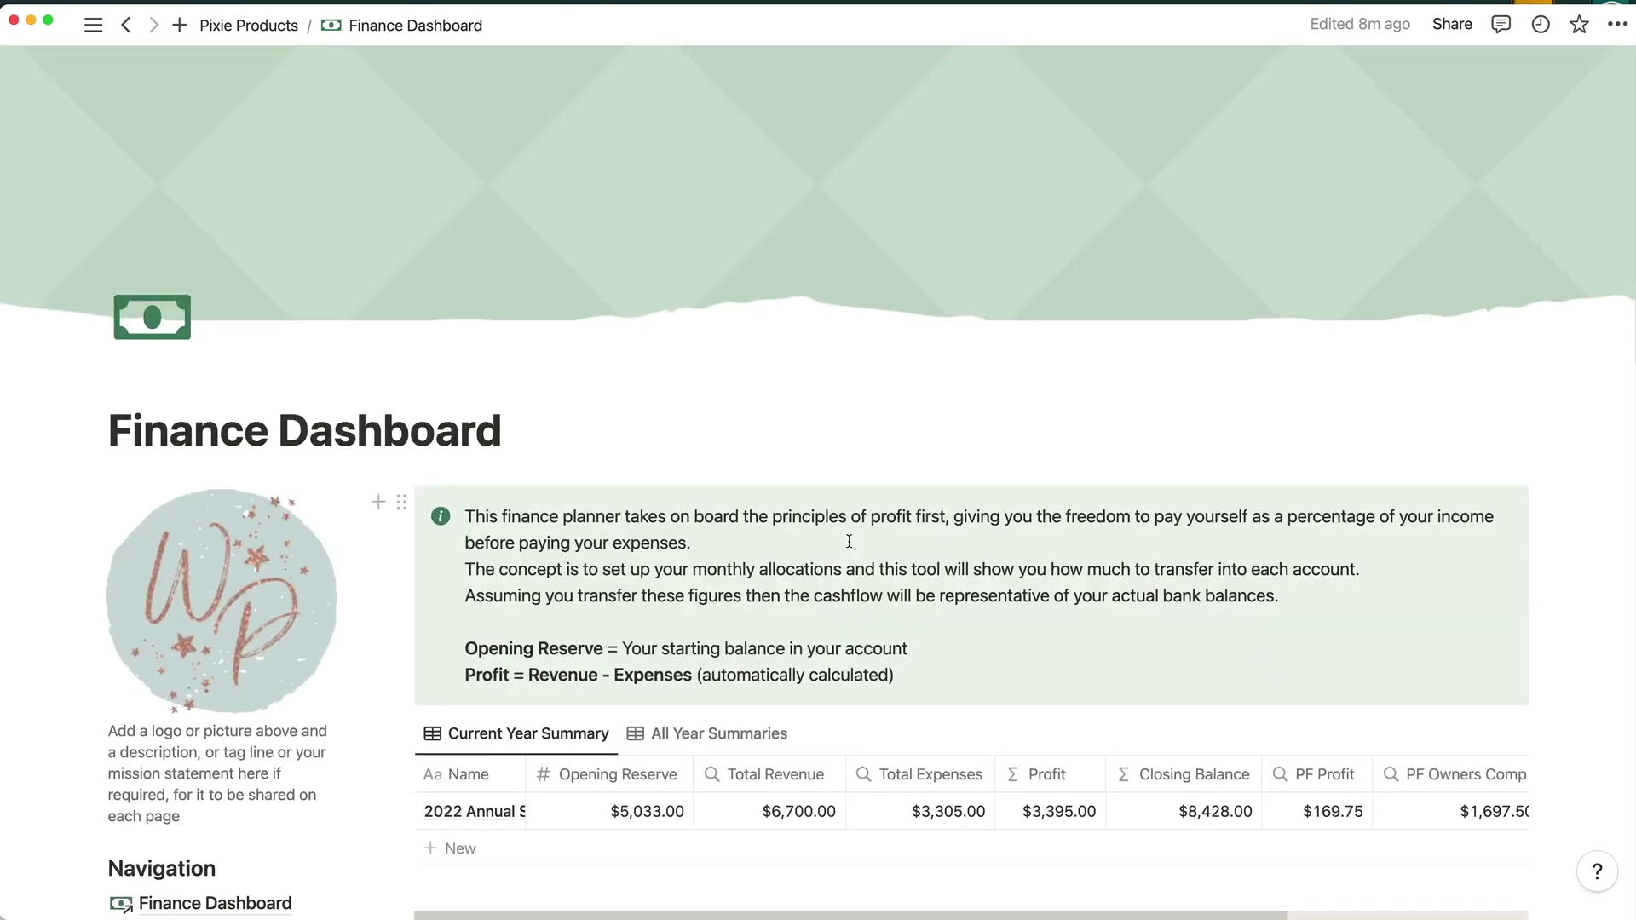
scroll(849, 542, down, 2)
scroll(1271, 729, right, 3)
scroll(1273, 735, left, 3)
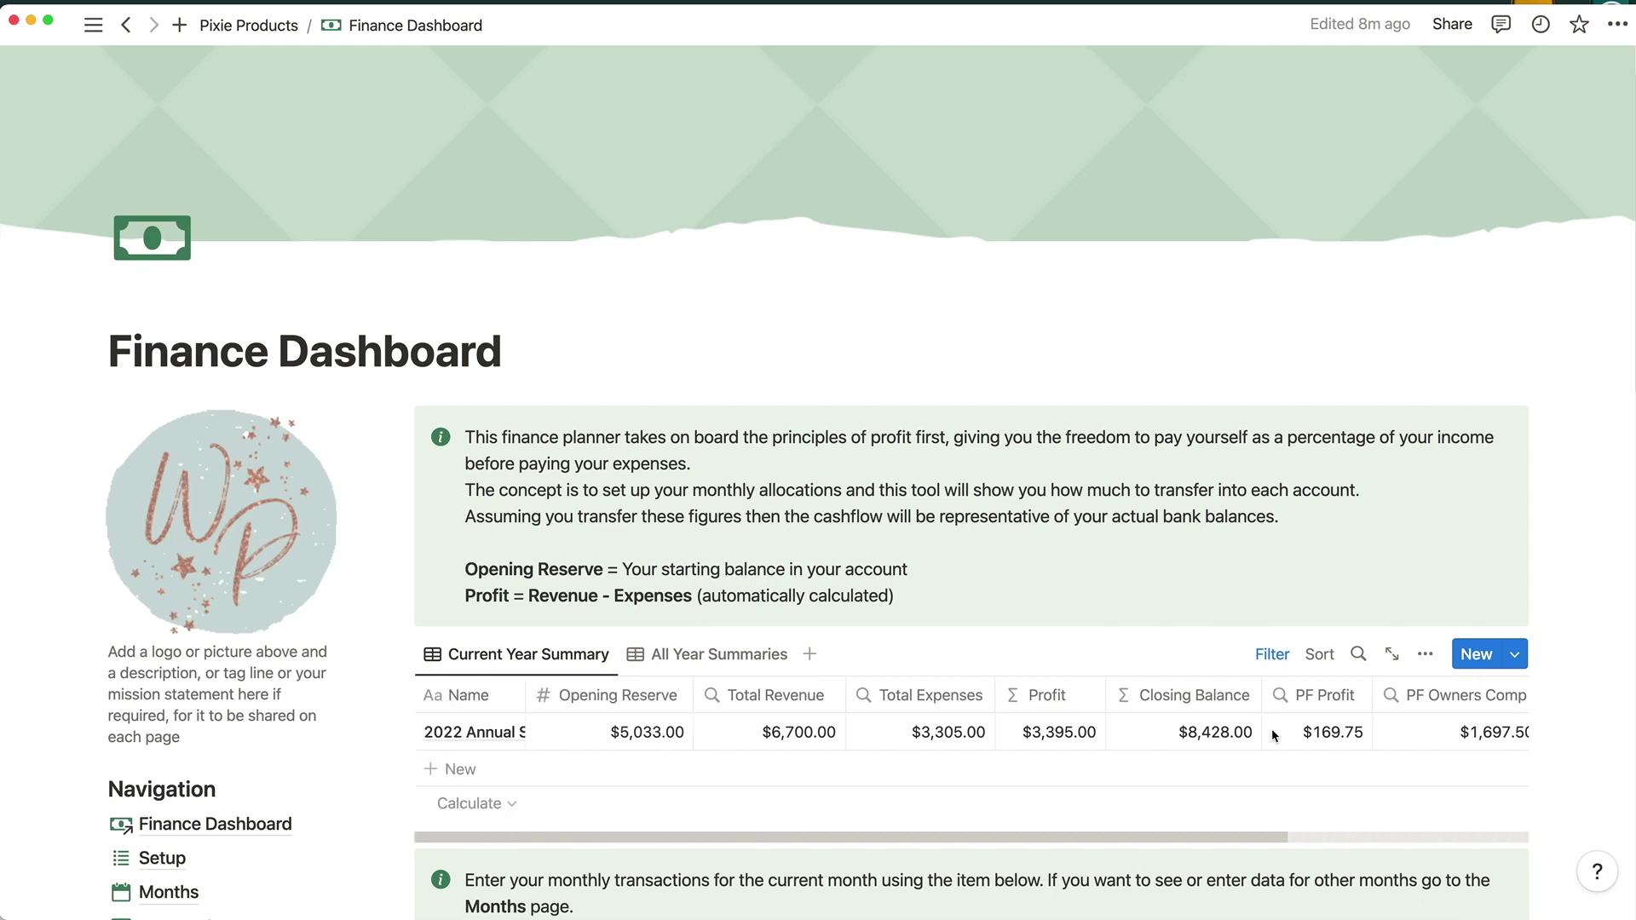